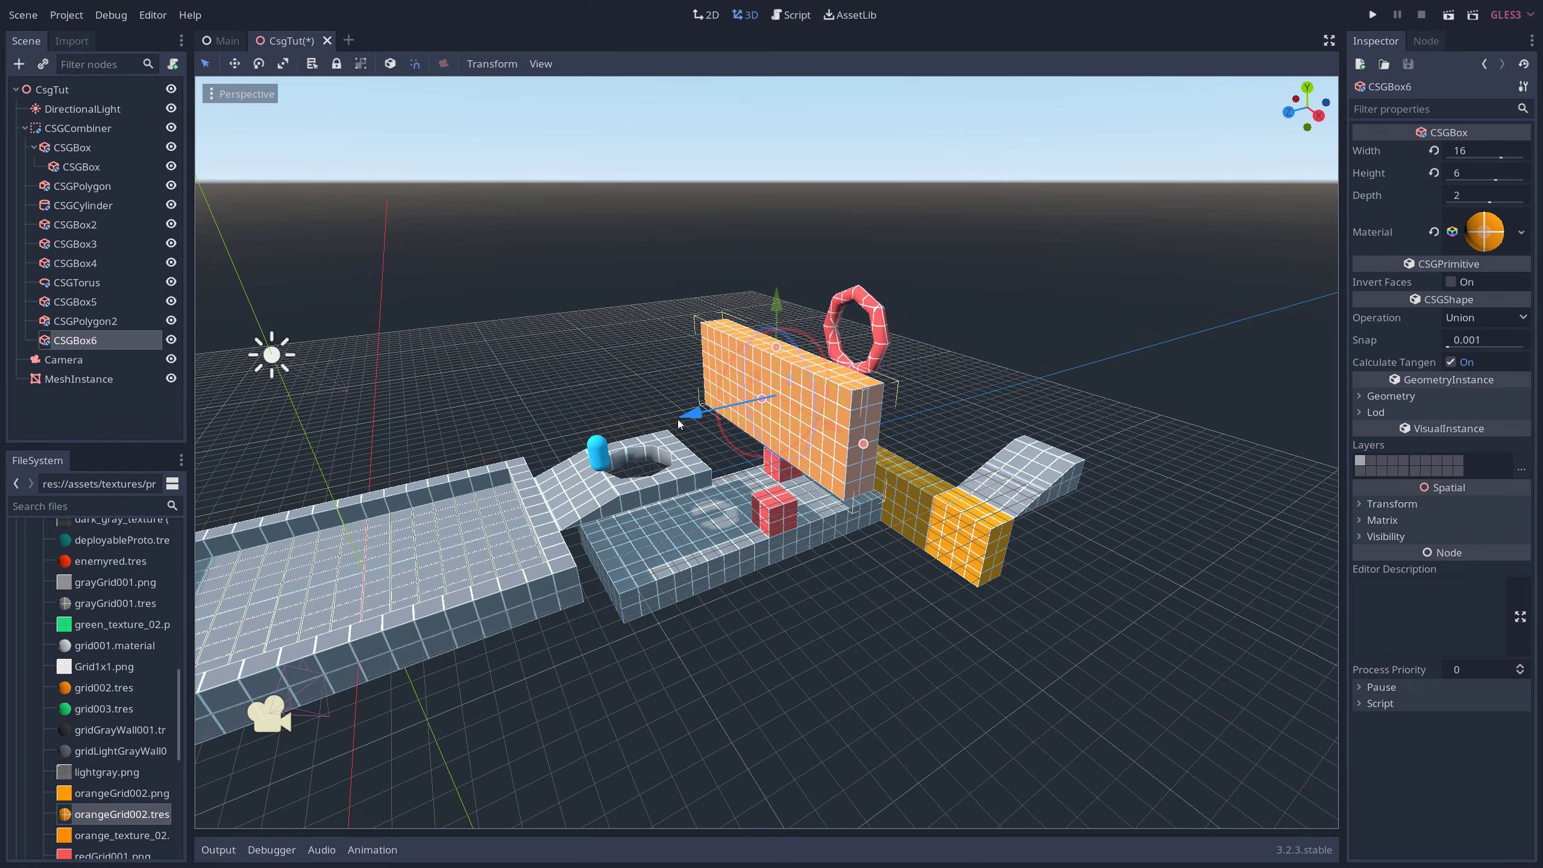
# Step: Move the orange grid wall CSGBox6 away from the gray platform to the open area beyond the red torus
pyautogui.moveTo(678, 423); pyautogui.dragTo(893, 373)
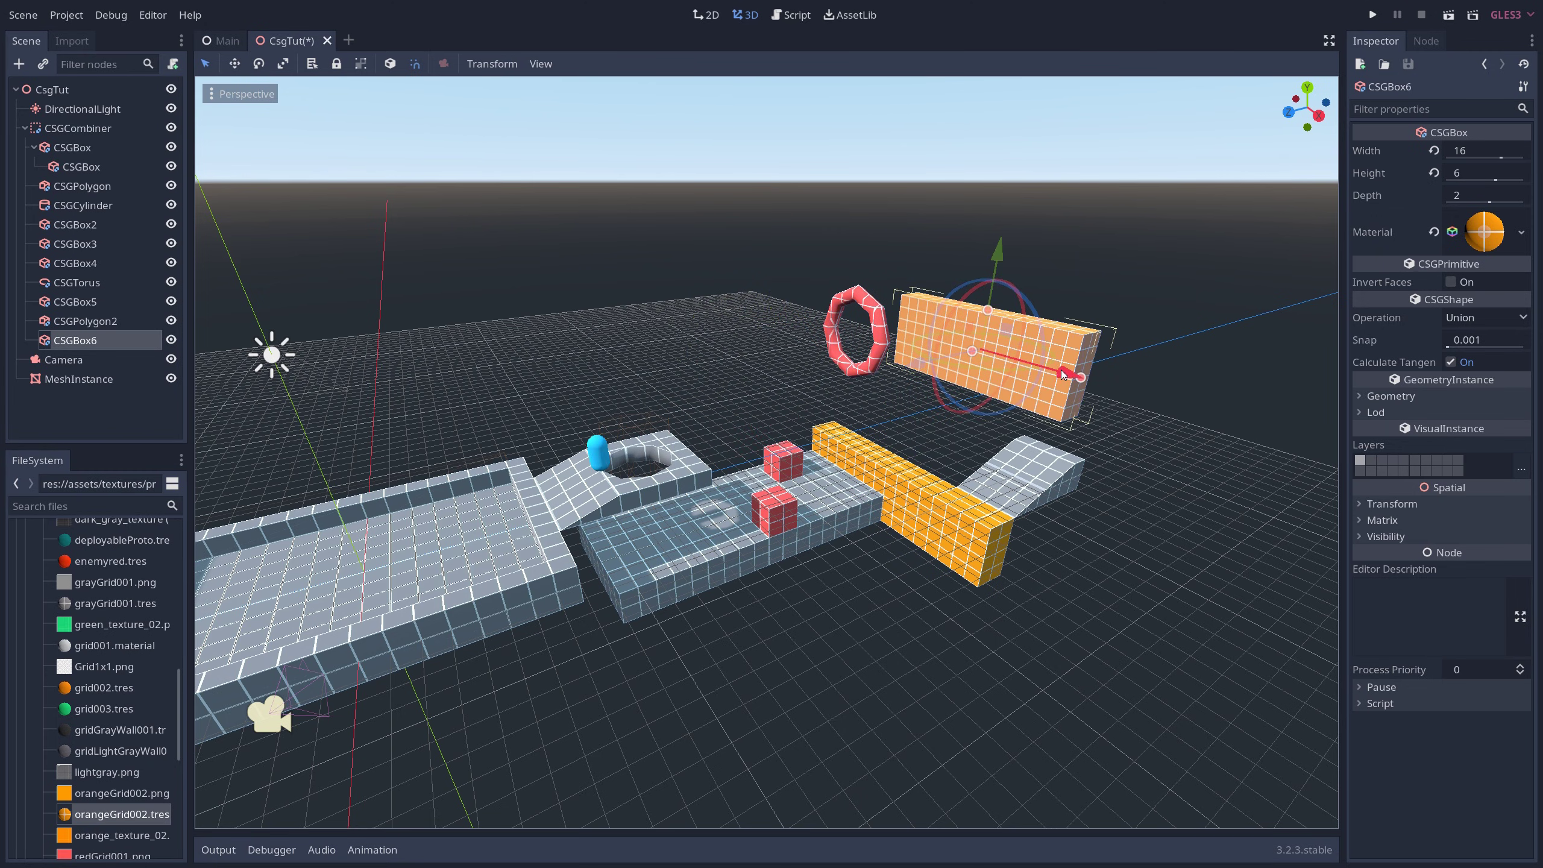
pyautogui.moveTo(1061, 373); pyautogui.dragTo(1099, 369)
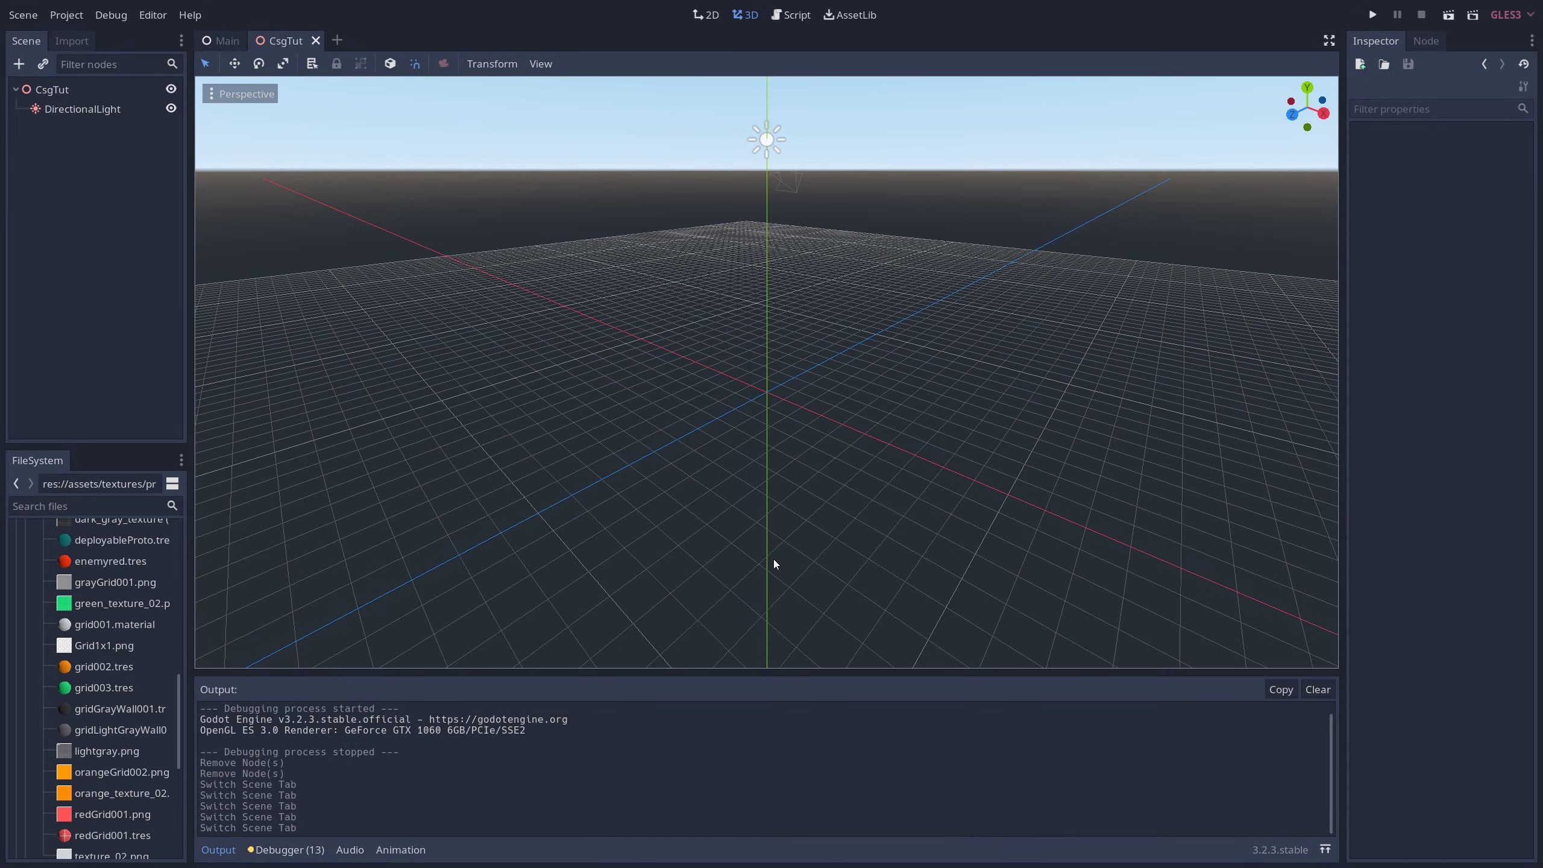
# Step: Add a CSGCombiner node under the CsgTut root of the nearly empty scene
pyautogui.click(70, 91)
pyautogui.hotkey('ctrl', 'a')
pyautogui.write('csg')
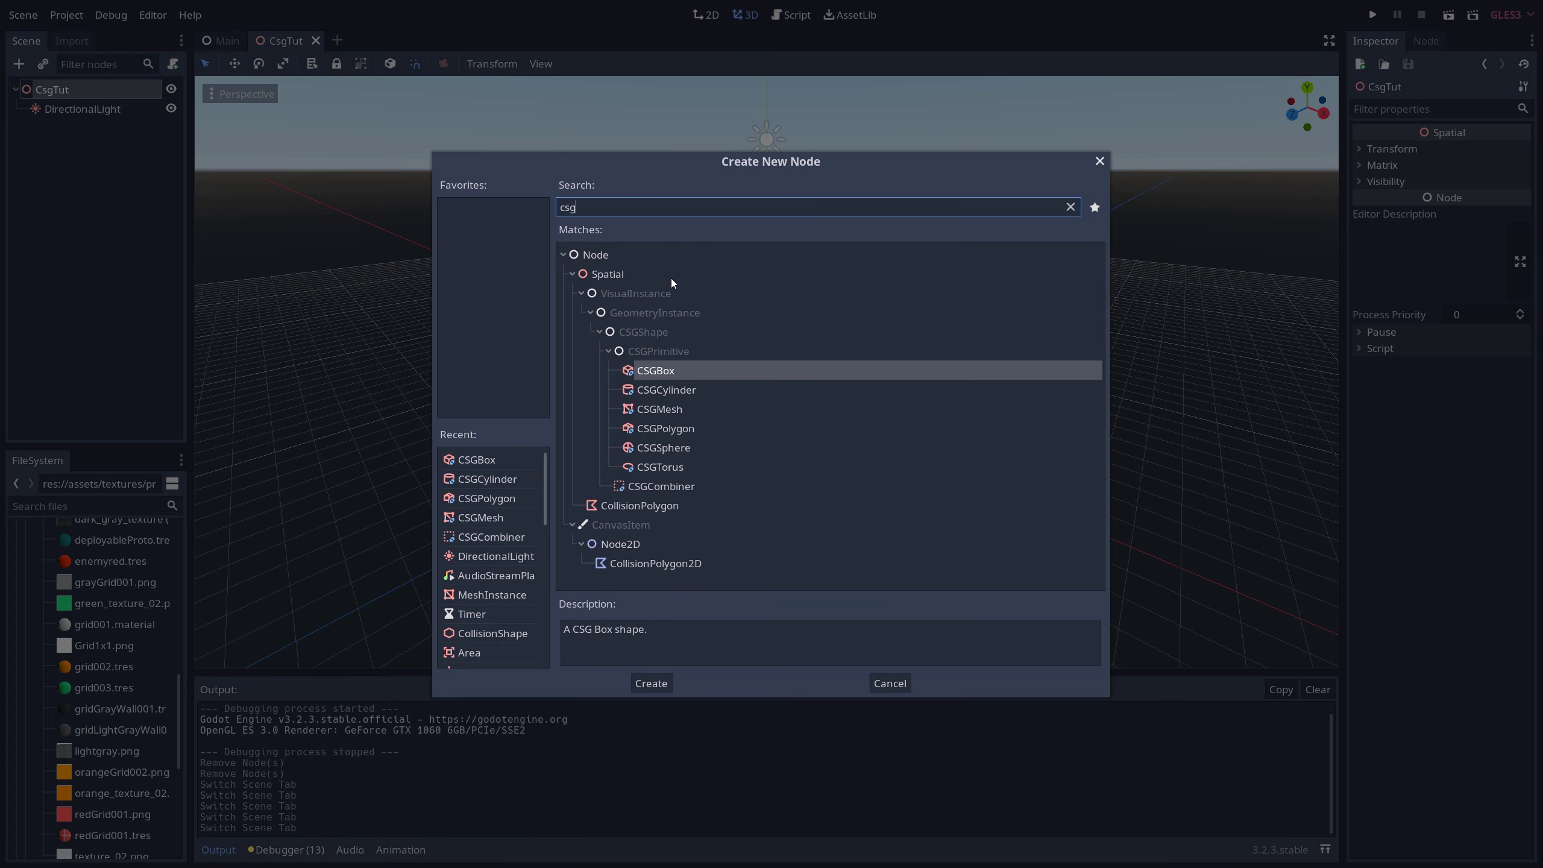
pyautogui.click(662, 486)
pyautogui.click(649, 683)
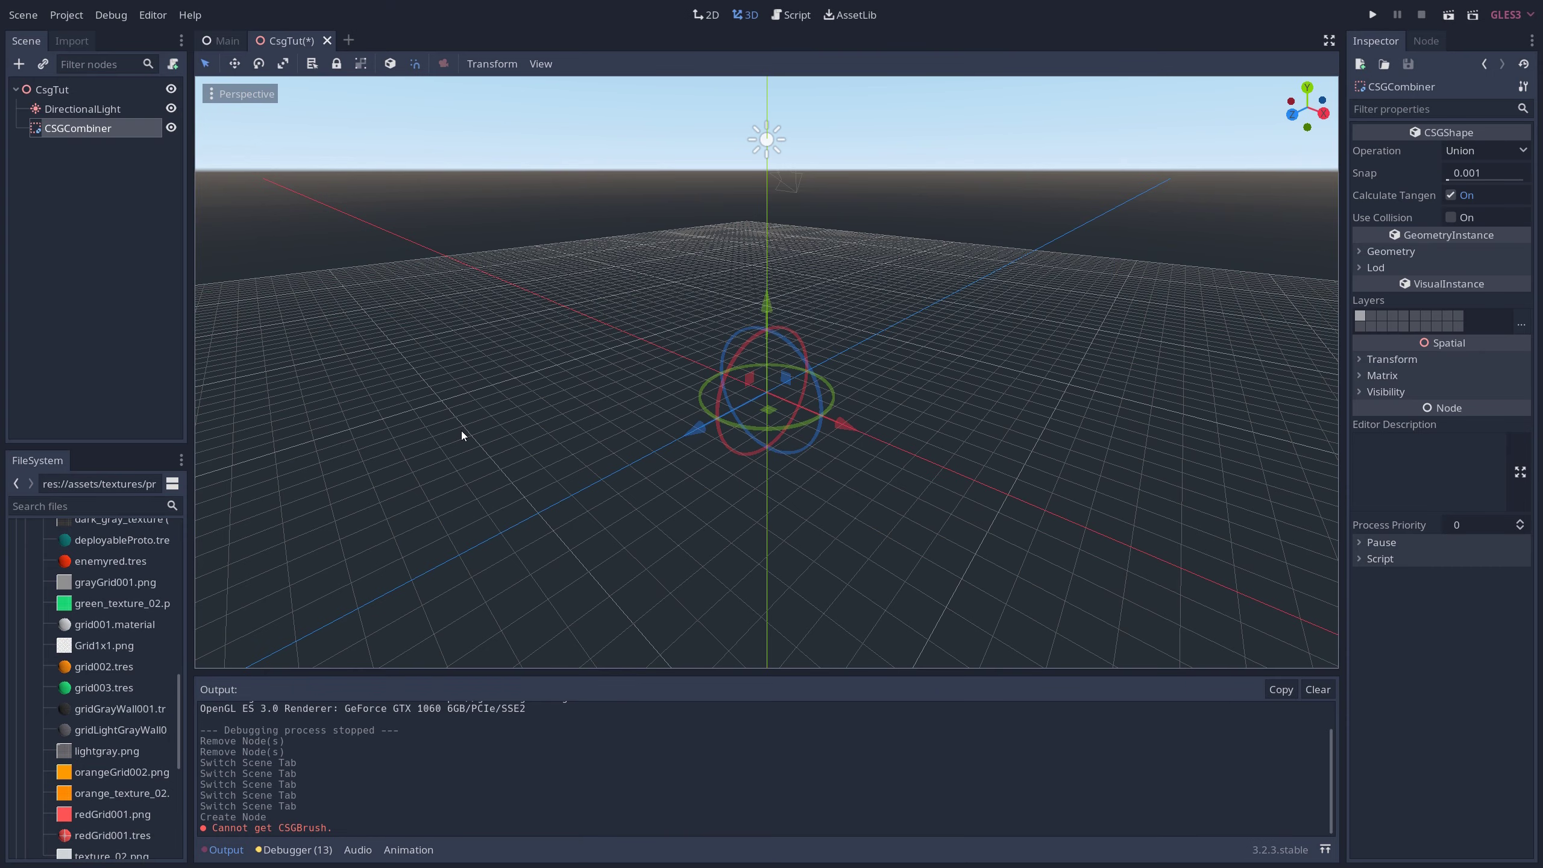
# Step: Add a CSGBox under the CSGCombiner and stretch it to a width of 14 and a depth of 18
pyautogui.rightClick(78, 135)
pyautogui.click(109, 146)
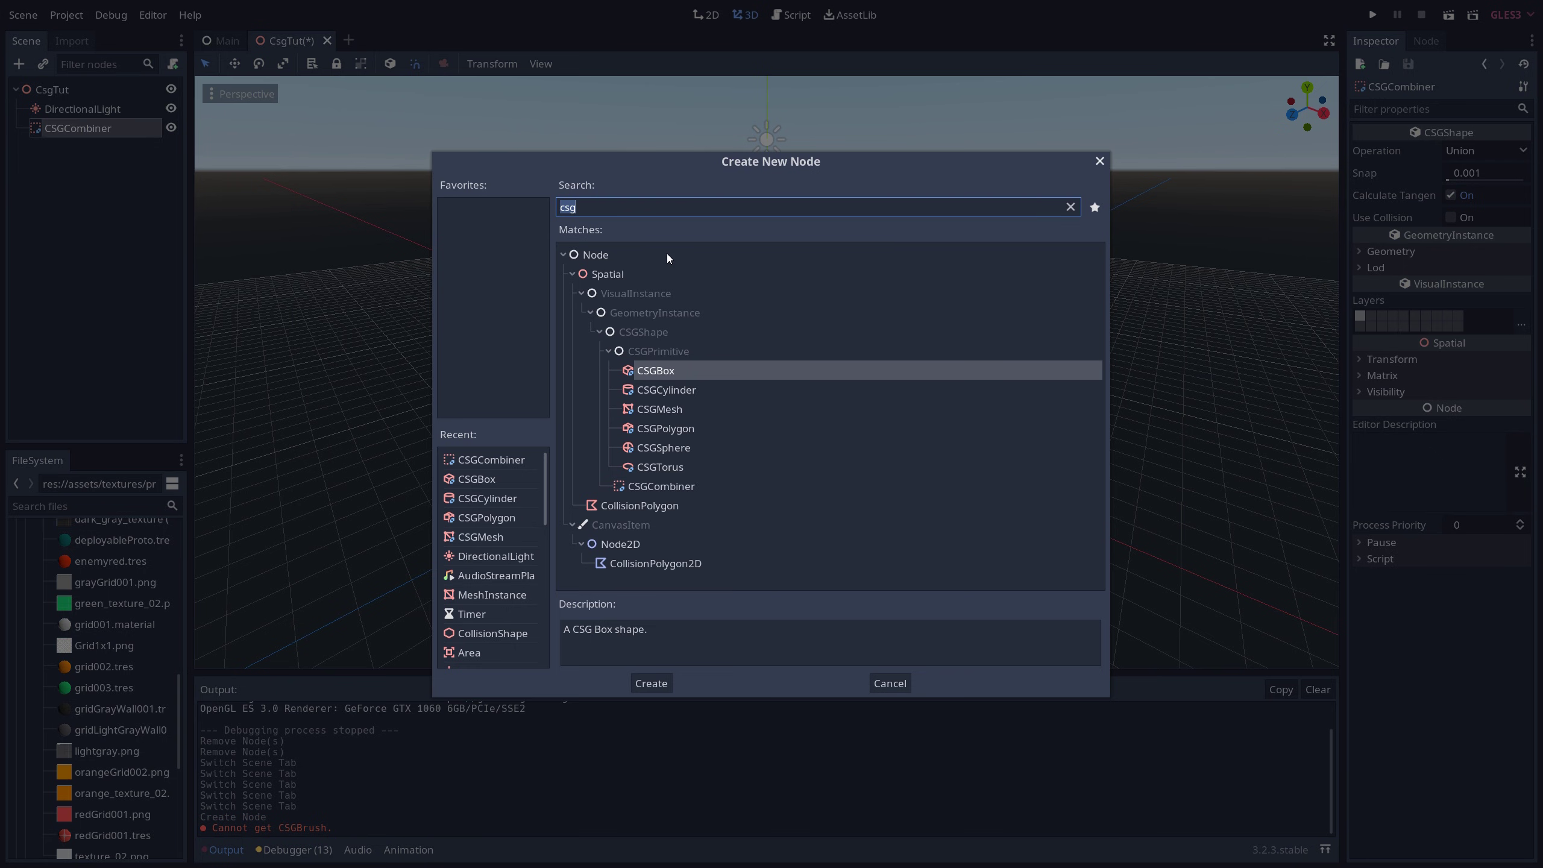
pyautogui.click(701, 374)
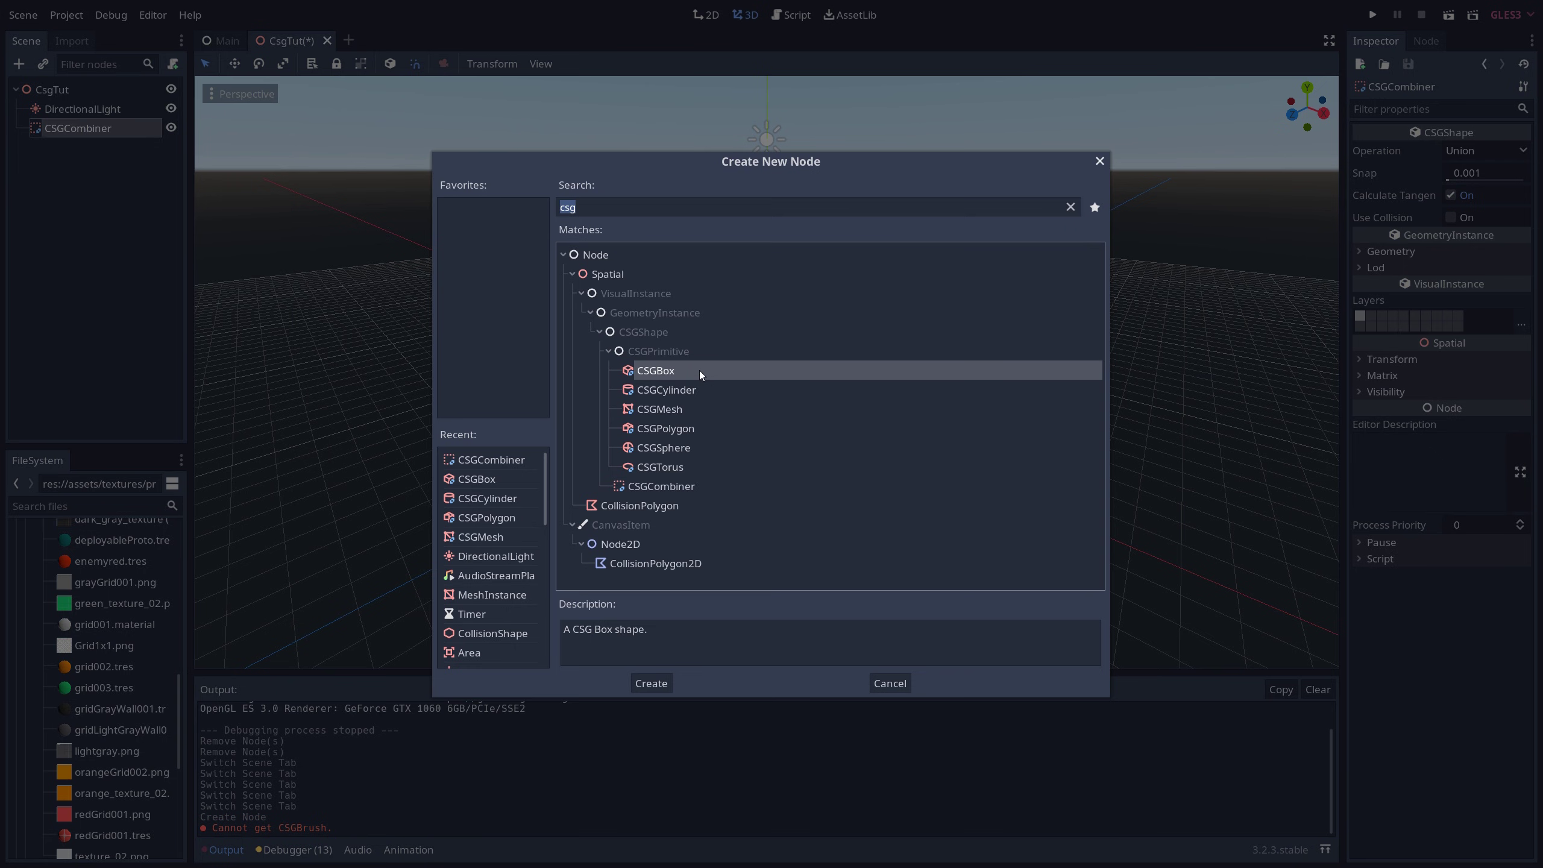
pyautogui.click(649, 684)
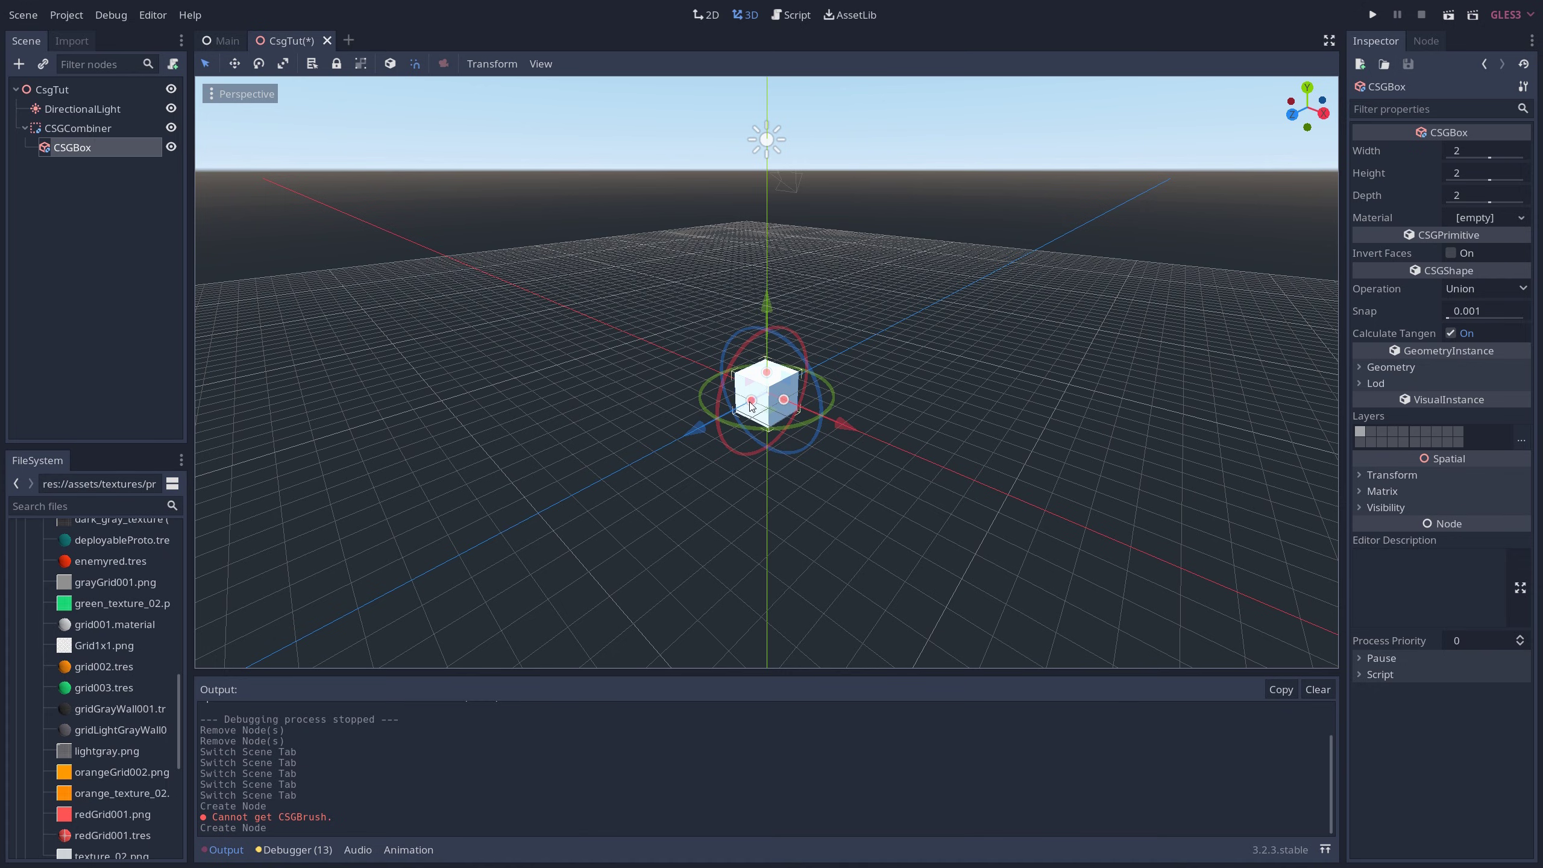
pyautogui.moveTo(751, 400); pyautogui.dragTo(870, 494)
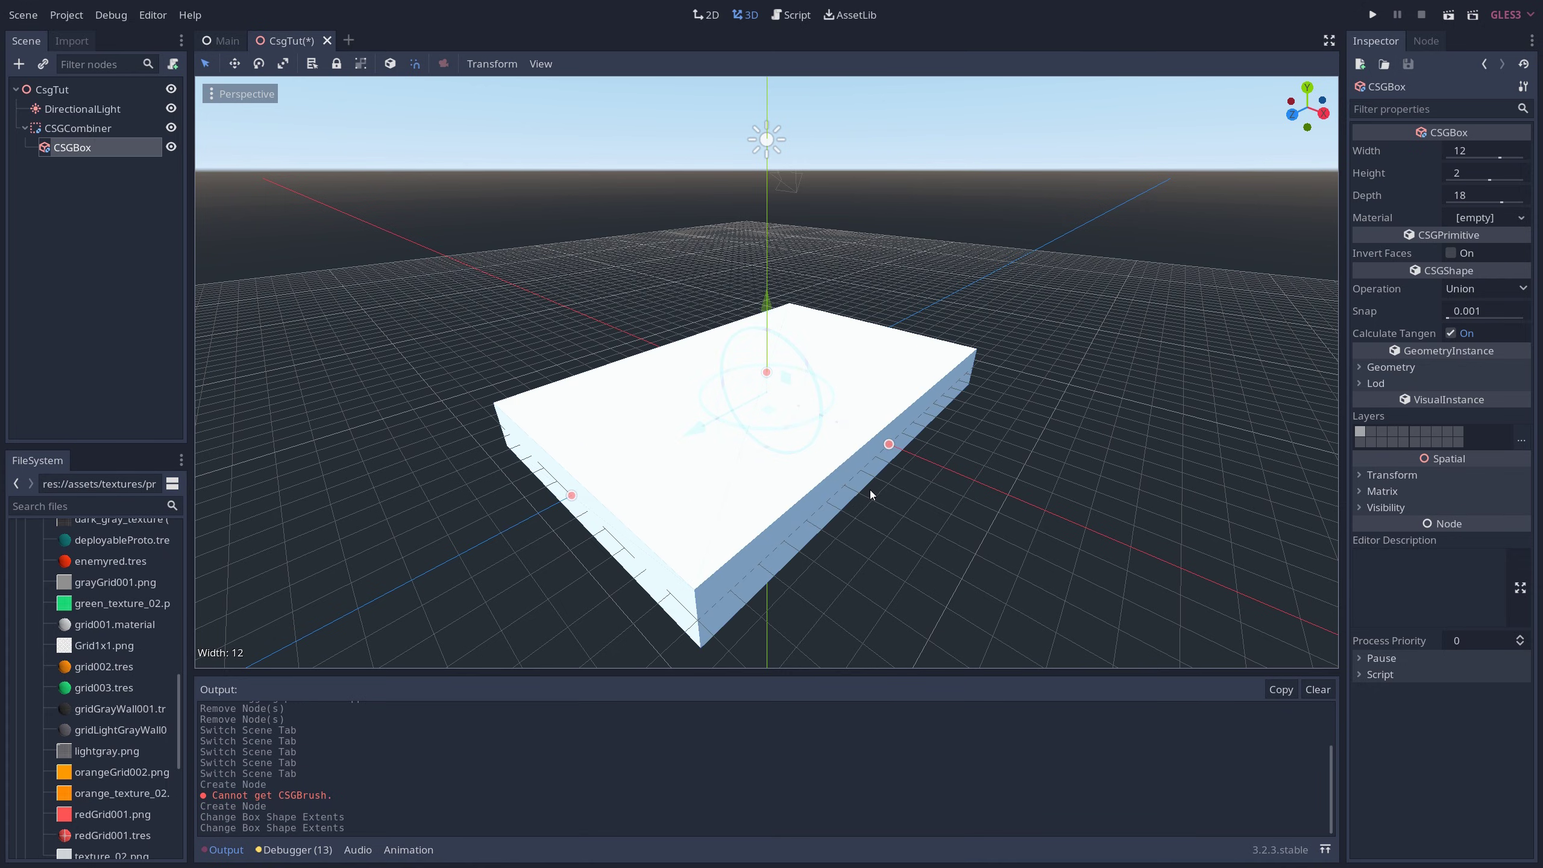
pyautogui.moveTo(880, 437); pyautogui.dragTo(907, 461)
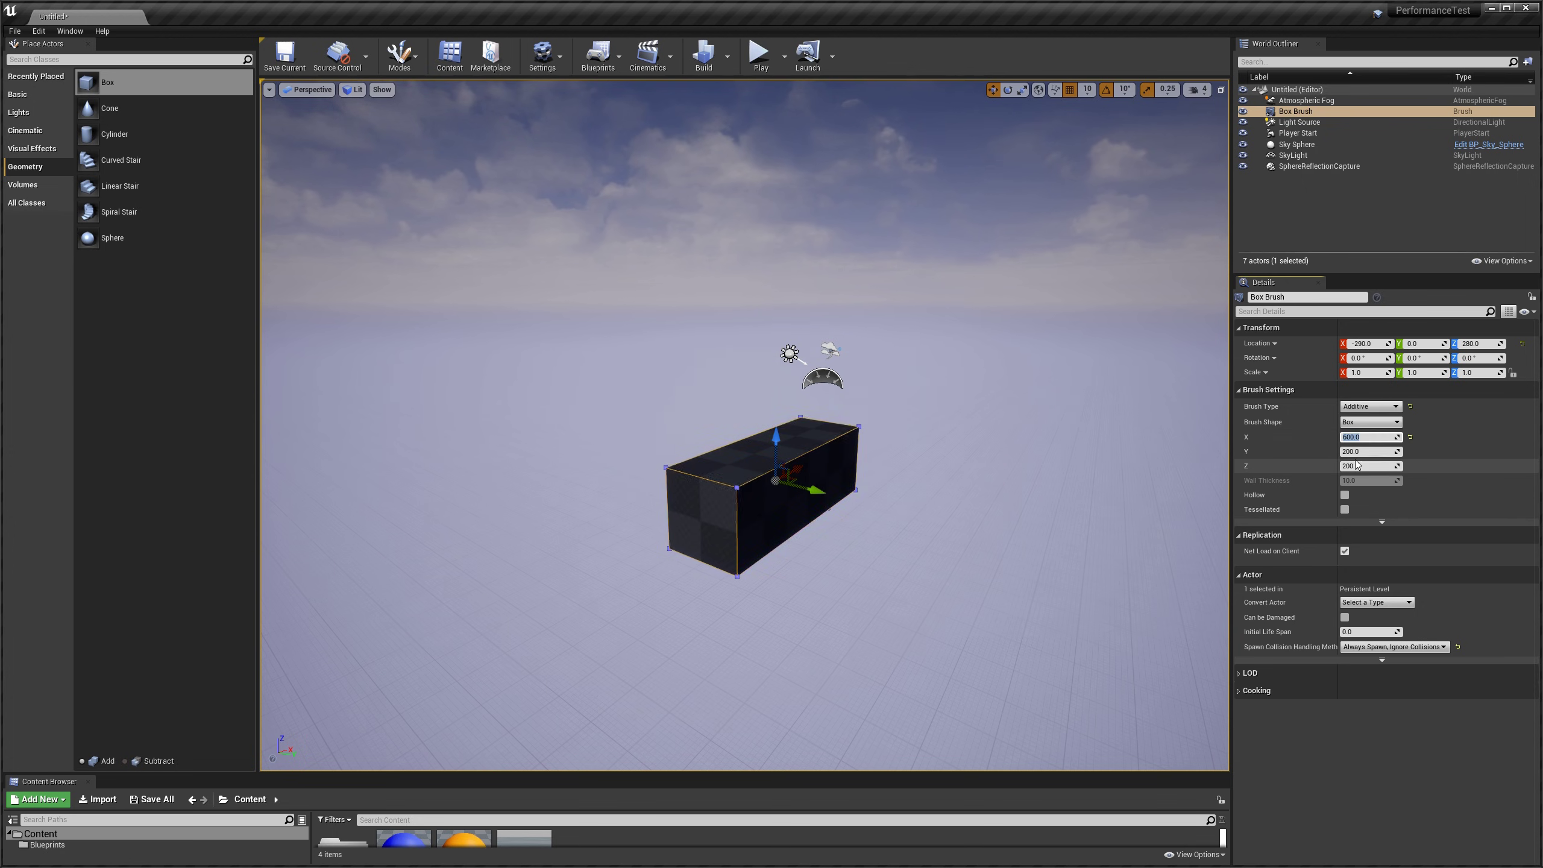
# Step: In Unreal Editor, set the box brush's Y size to 1000 and its Z size to 800
pyautogui.click(1361, 451)
pyautogui.write('1000')
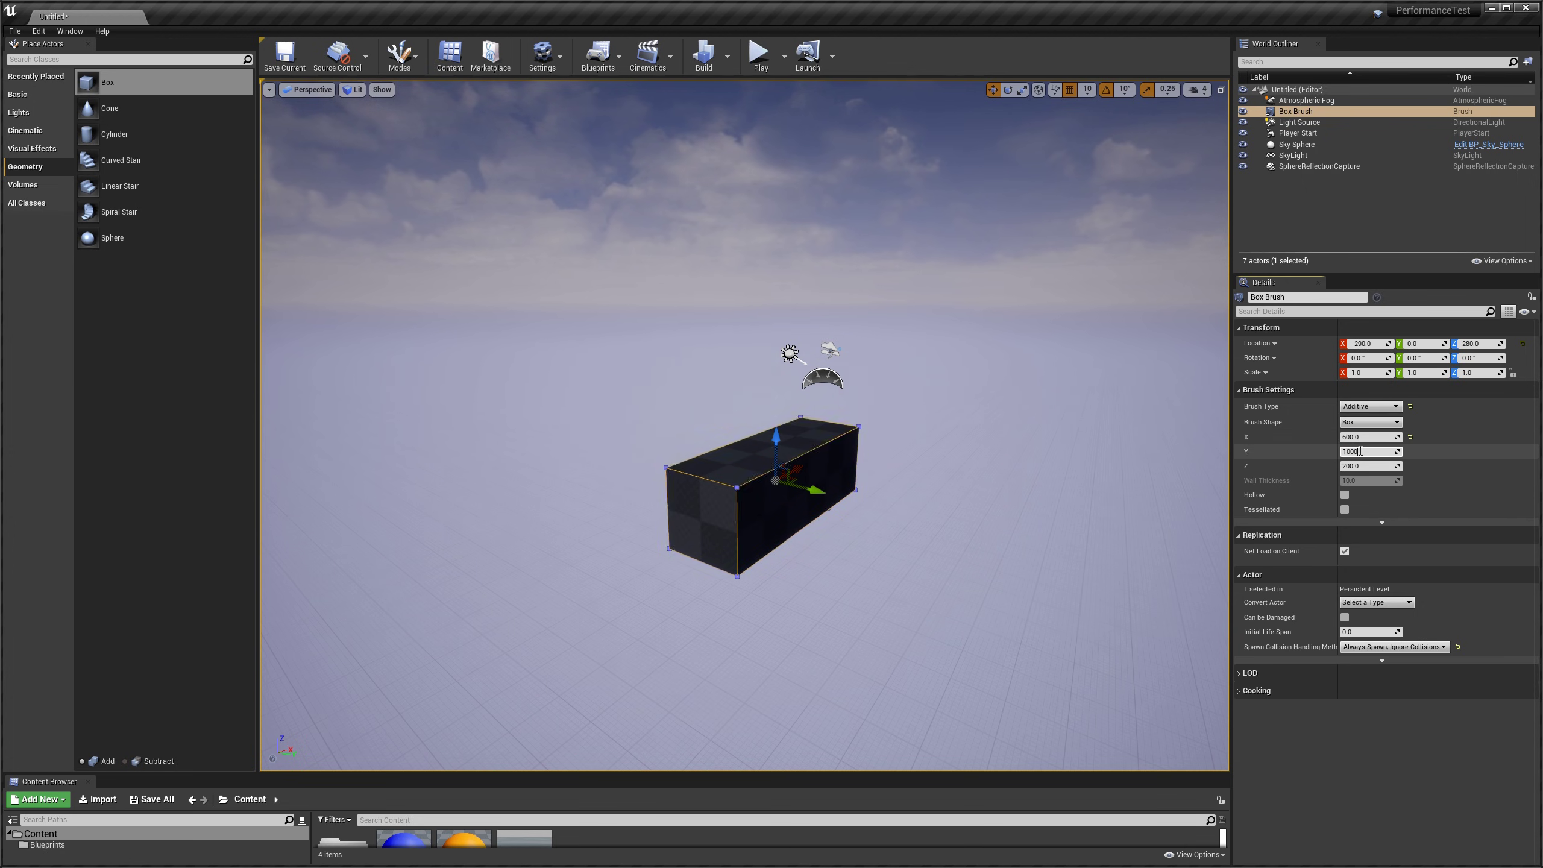
pyautogui.press('Return')
pyautogui.click(1374, 466)
pyautogui.write('800')
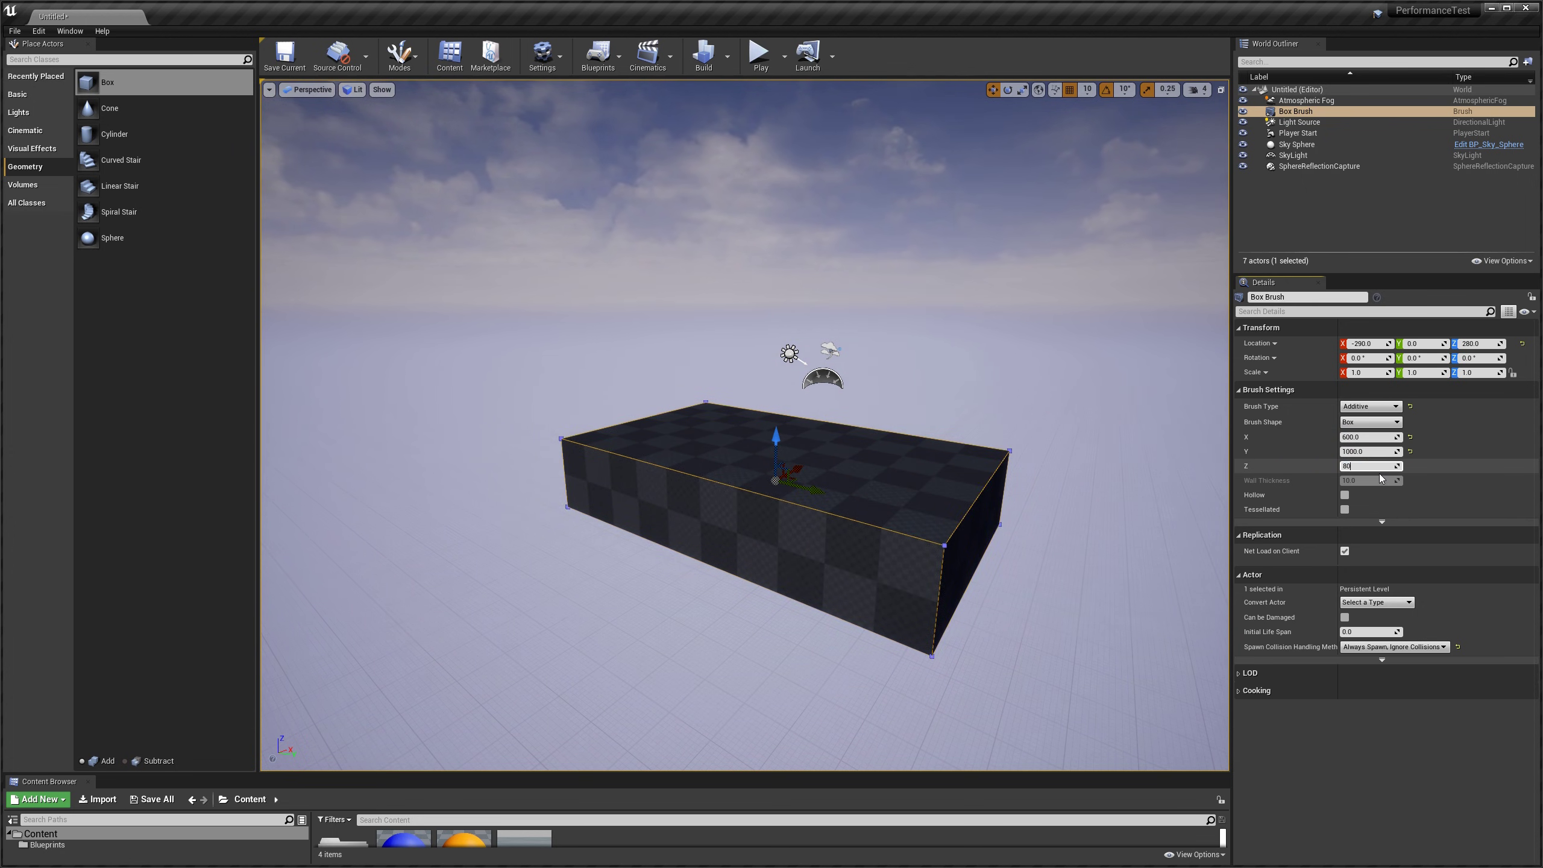
pyautogui.press('Return')
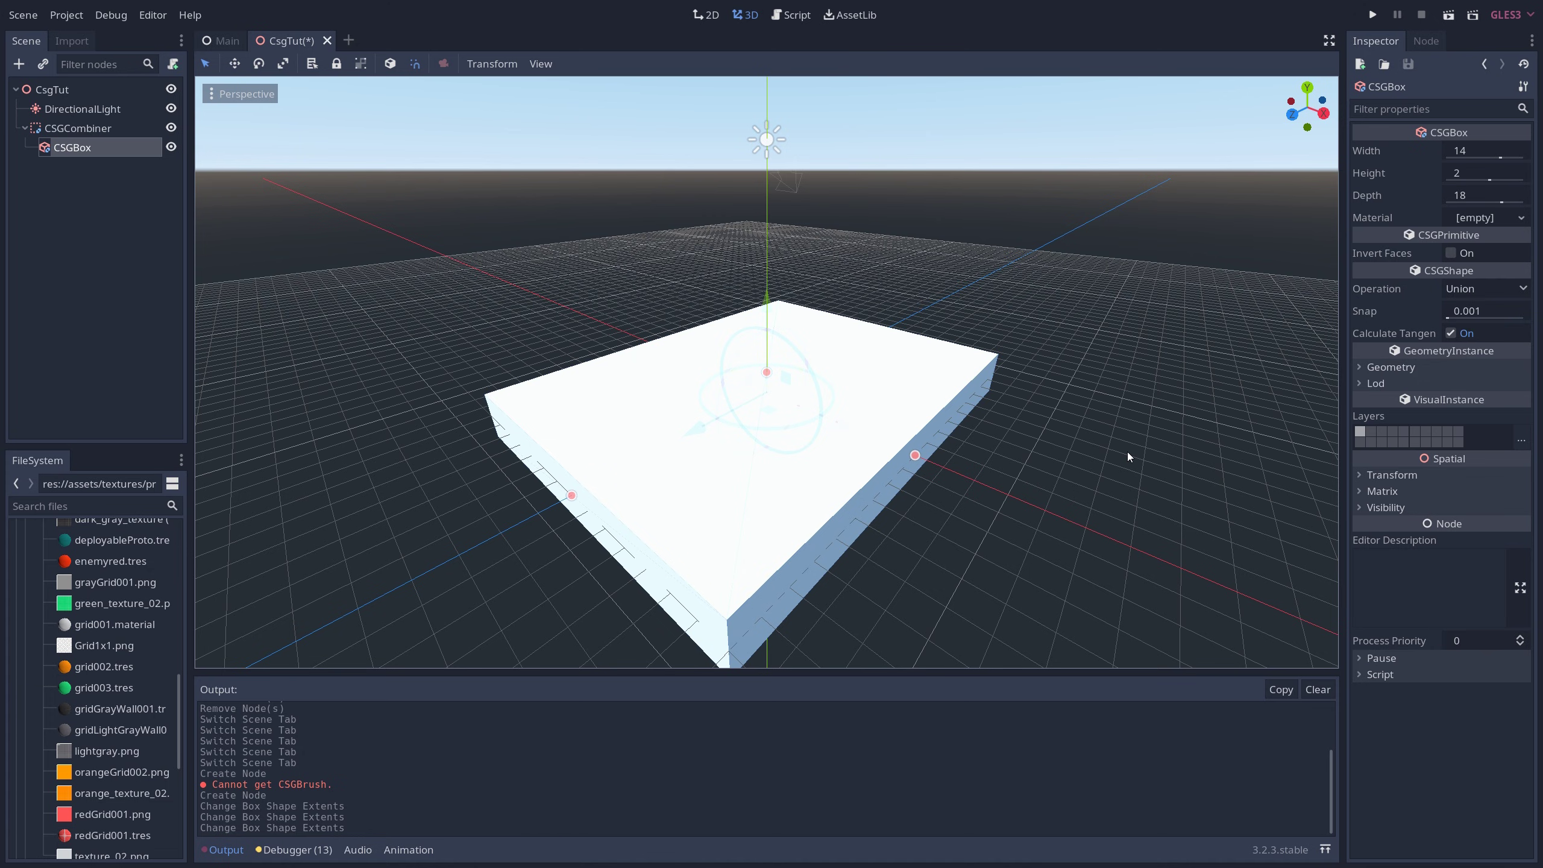
# Step: Back in Godot, give the CSGBox a new SpatialMaterial with grayGrid001.png as its albedo texture
pyautogui.click(1521, 218)
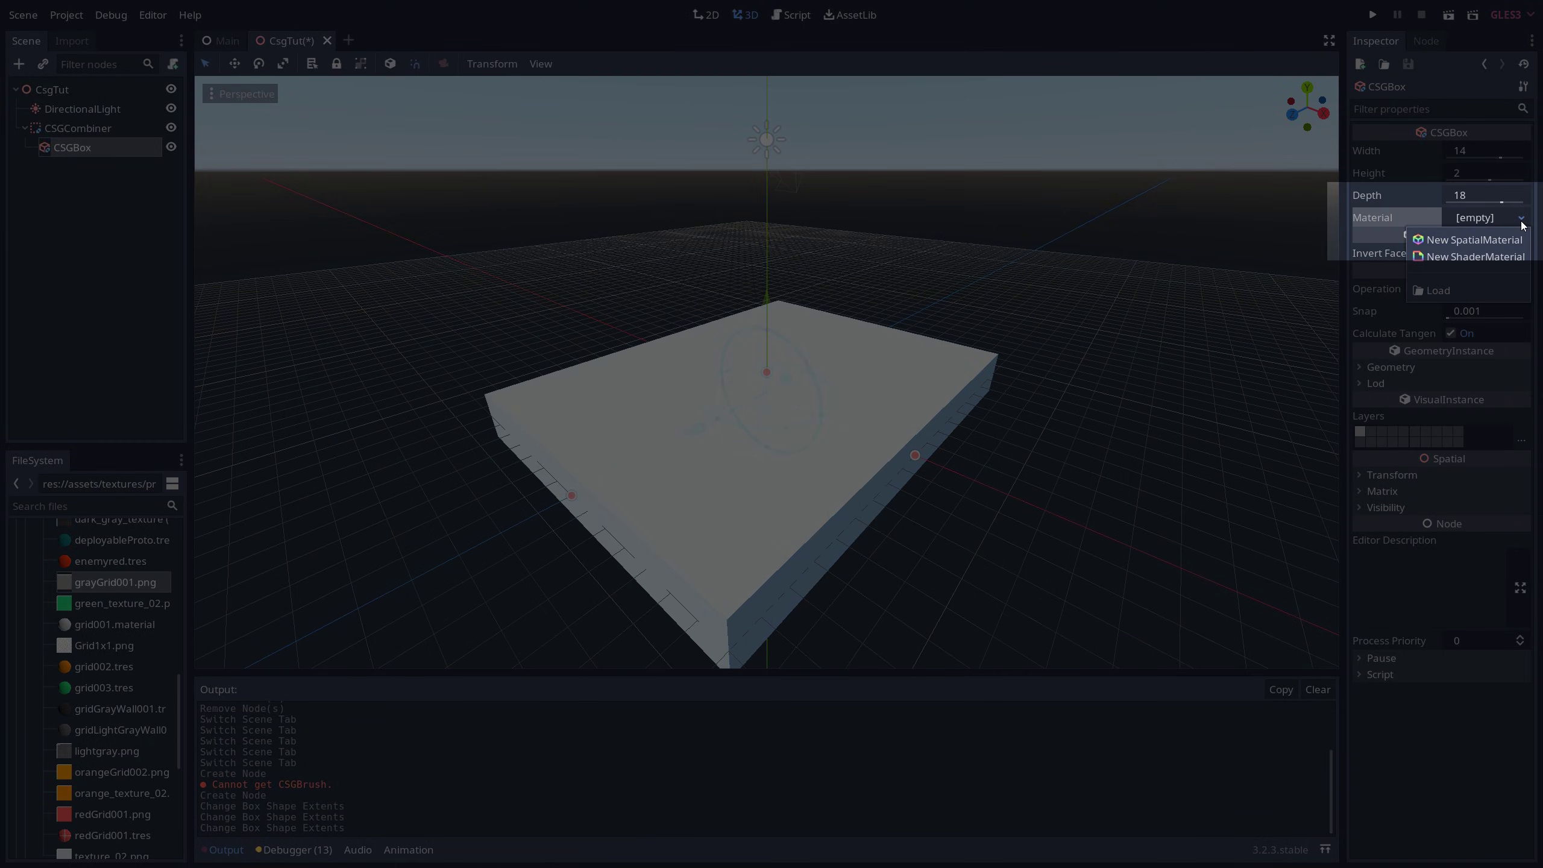
pyautogui.click(1473, 239)
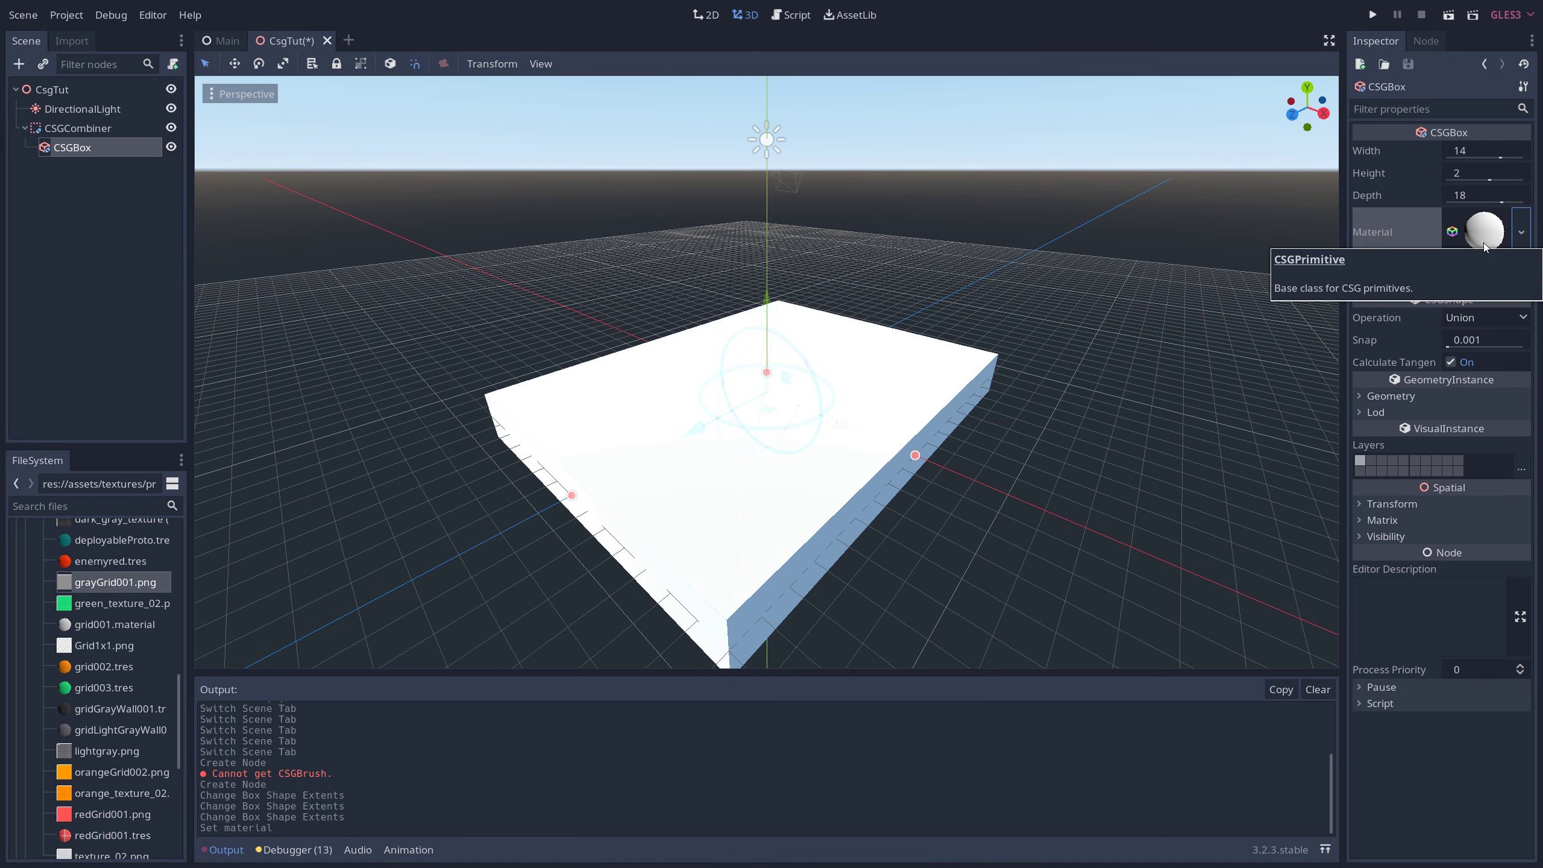
pyautogui.click(1496, 236)
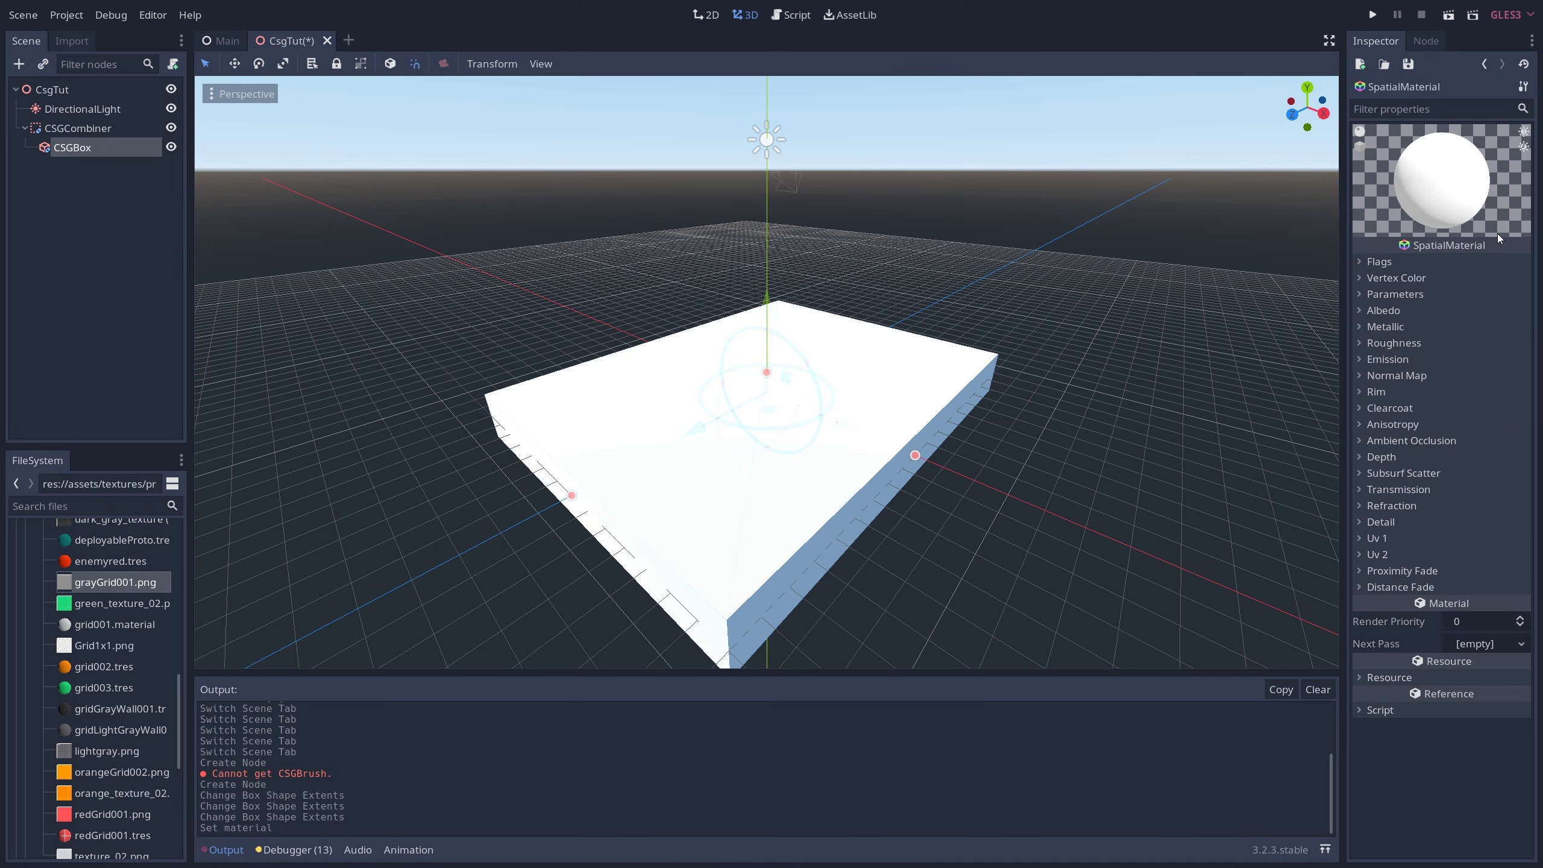
pyautogui.click(1383, 310)
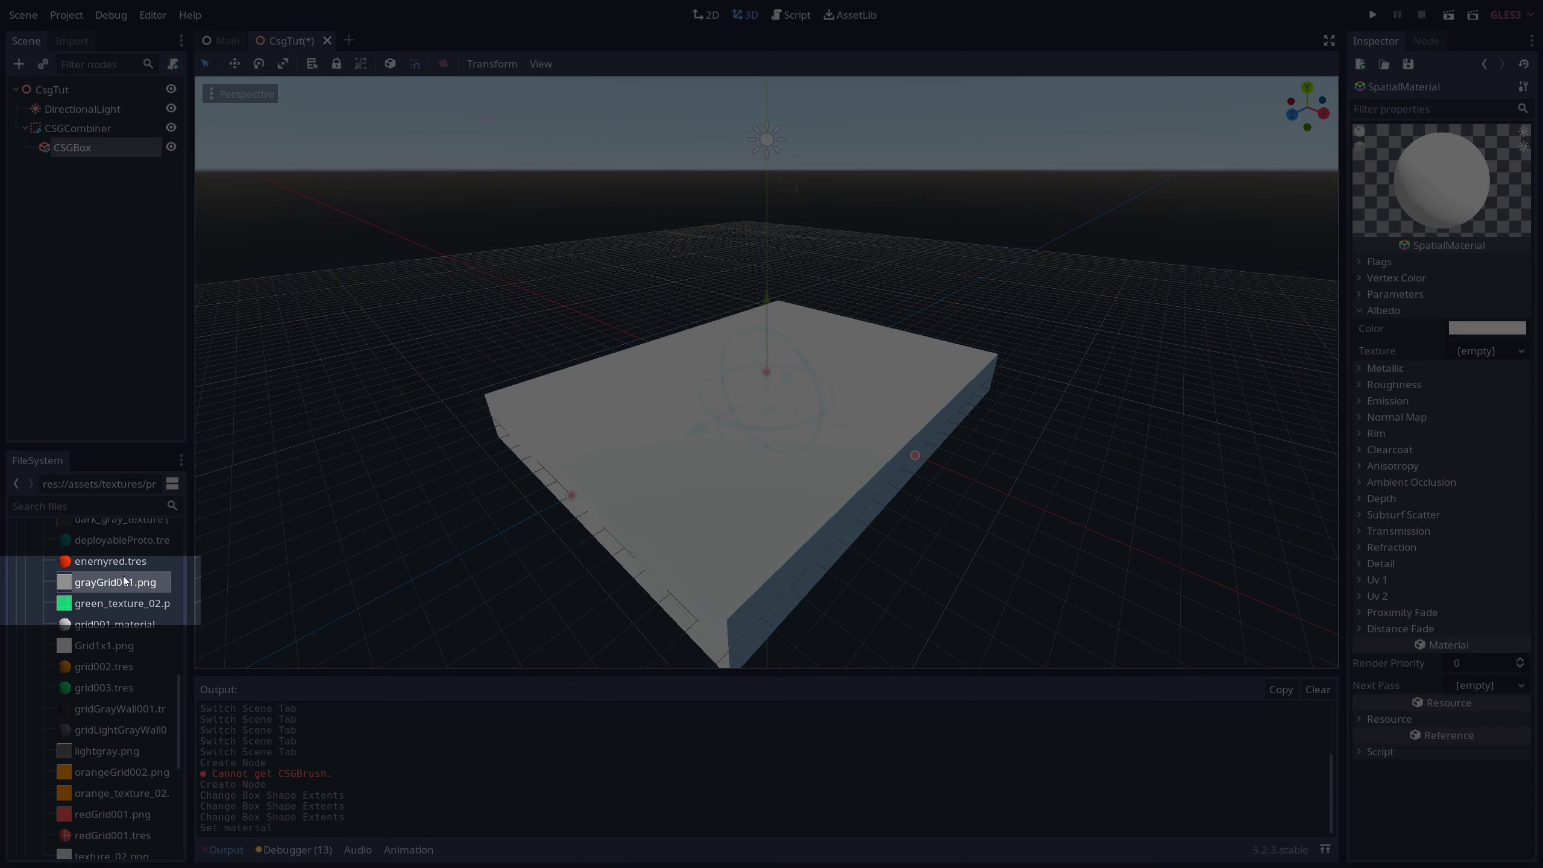
pyautogui.moveTo(77, 583); pyautogui.dragTo(1467, 354)
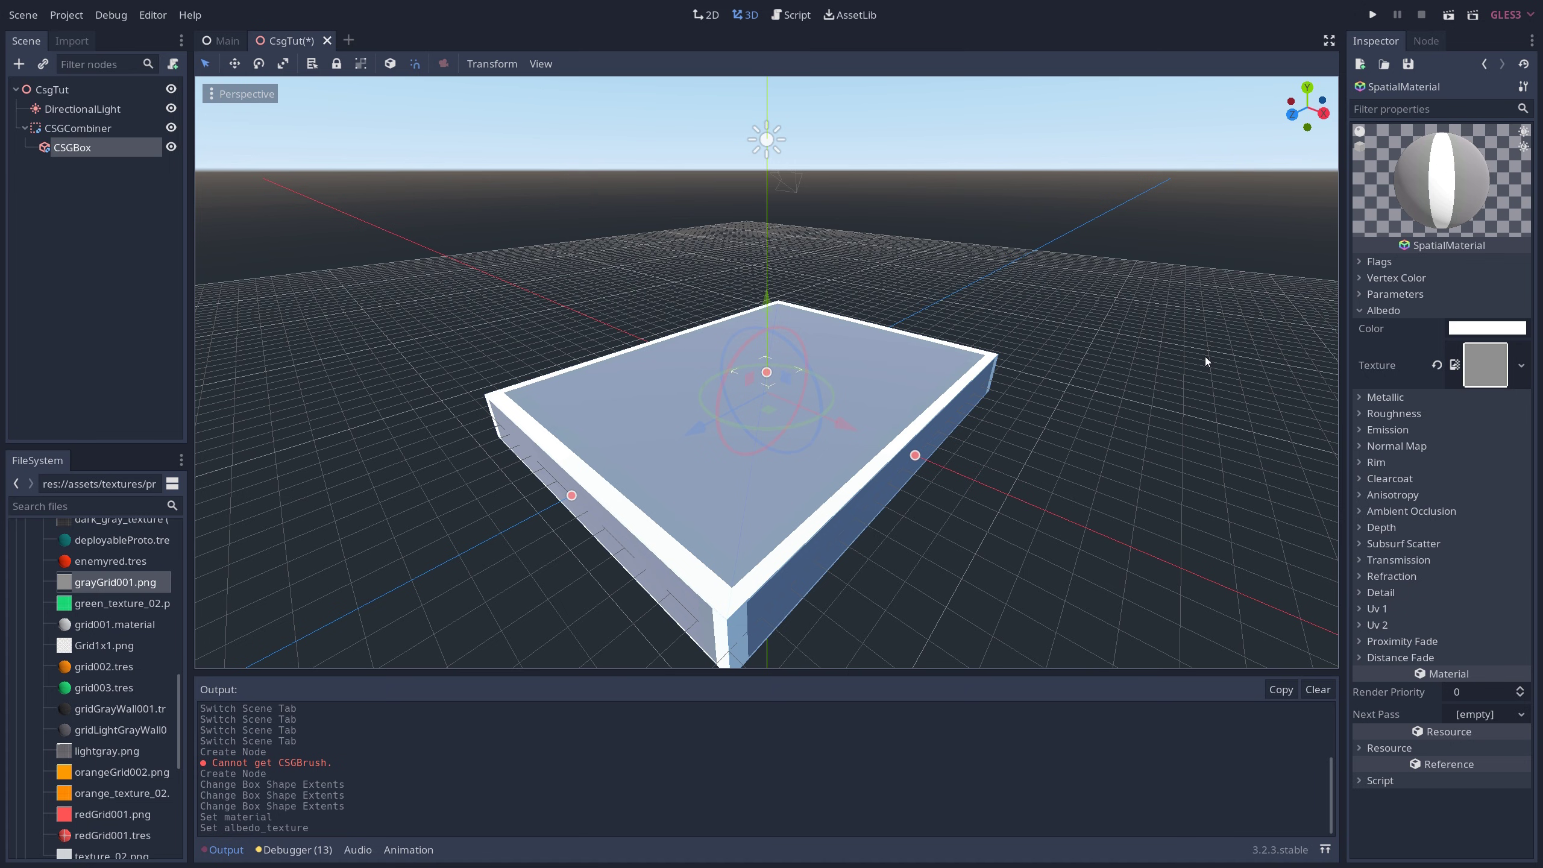
# Step: Enable the World Triplanar flag and Uv 1 Triplanar mapping on the box's SpatialMaterial
pyautogui.click(1382, 310)
pyautogui.click(1391, 262)
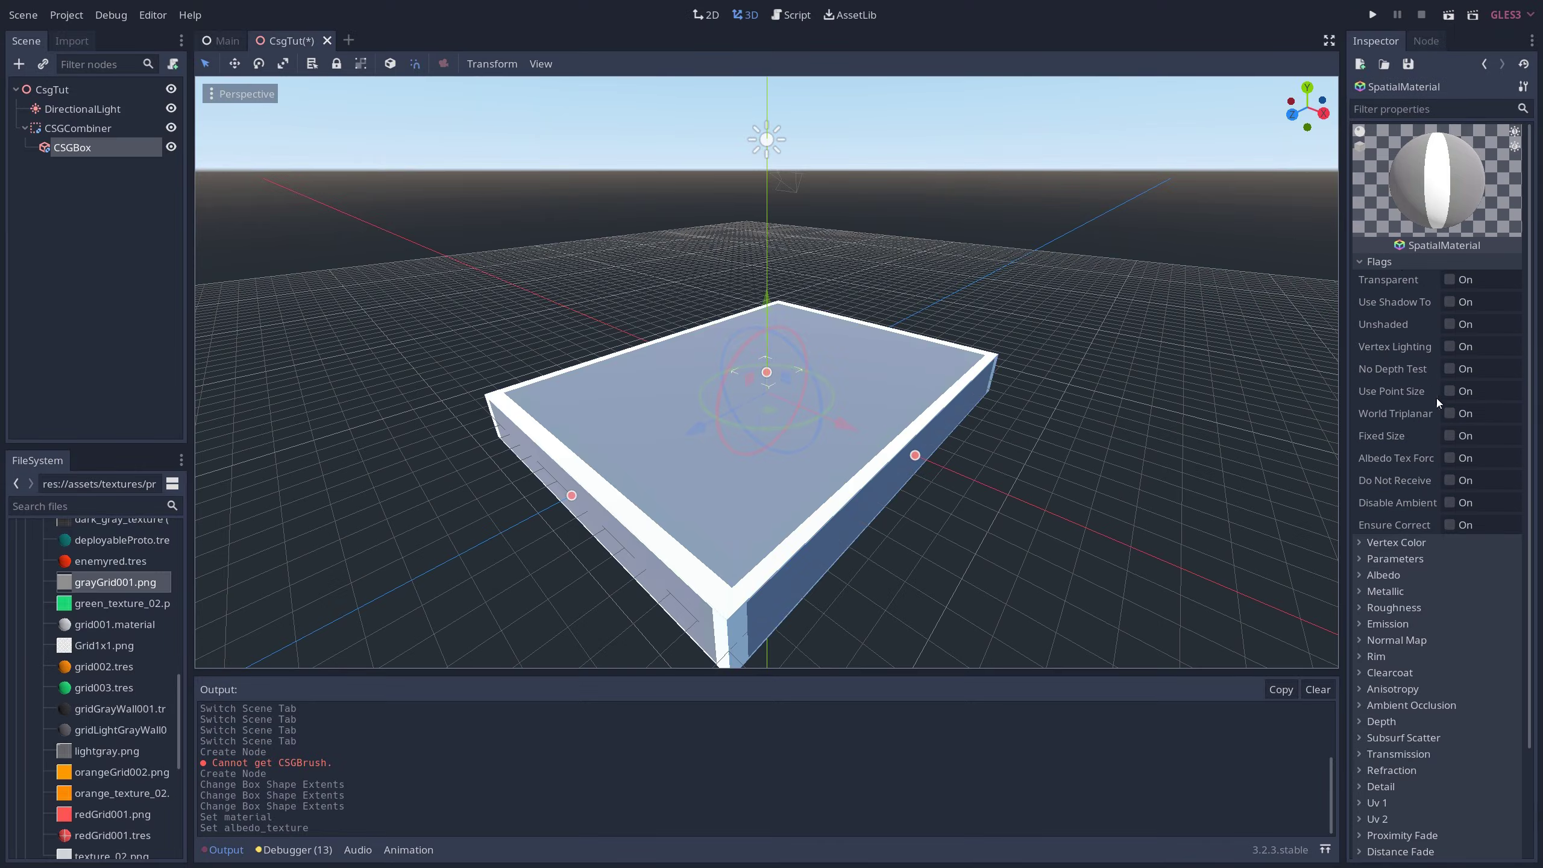
pyautogui.click(1450, 414)
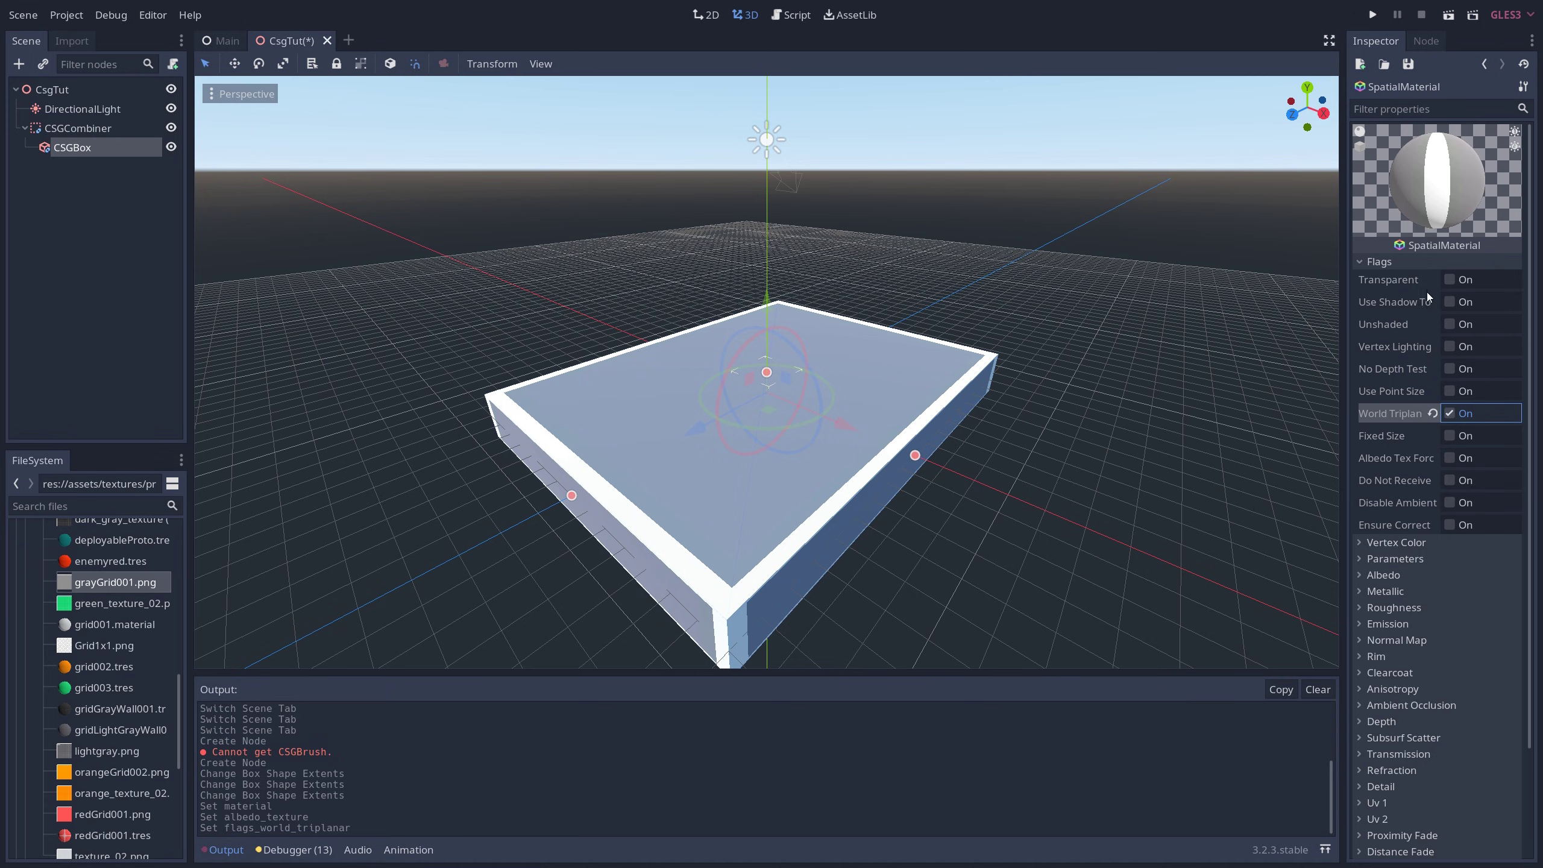
pyautogui.click(1385, 262)
pyautogui.click(1379, 539)
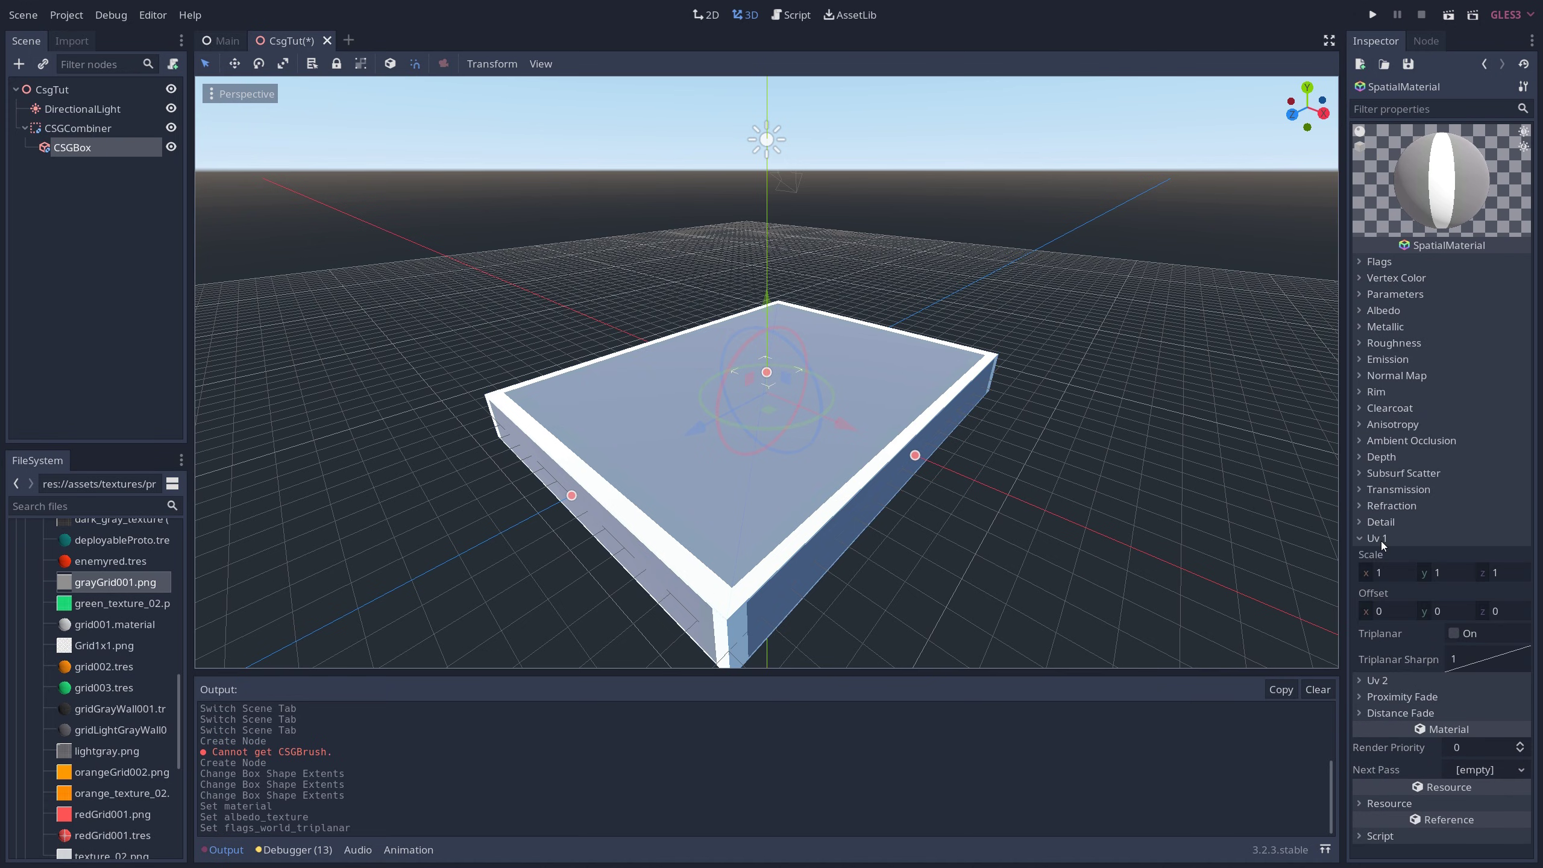
pyautogui.click(1453, 633)
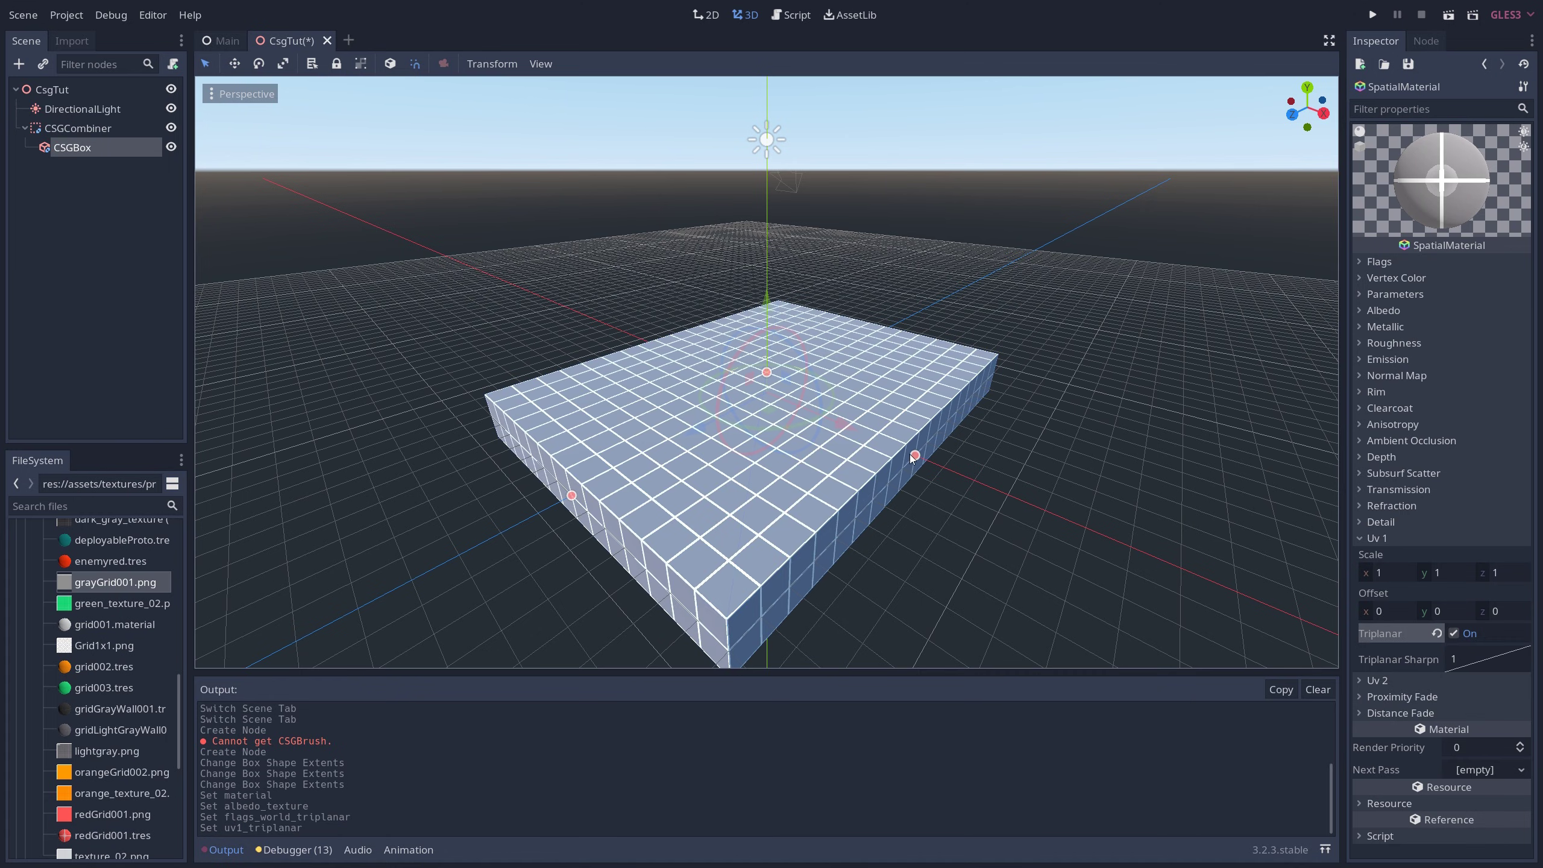
# Step: Resize the textured CSGBox to a width of 12 and a depth of 16
pyautogui.moveTo(915, 455); pyautogui.dragTo(889, 444)
pyautogui.moveTo(572, 495); pyautogui.dragTo(606, 484)
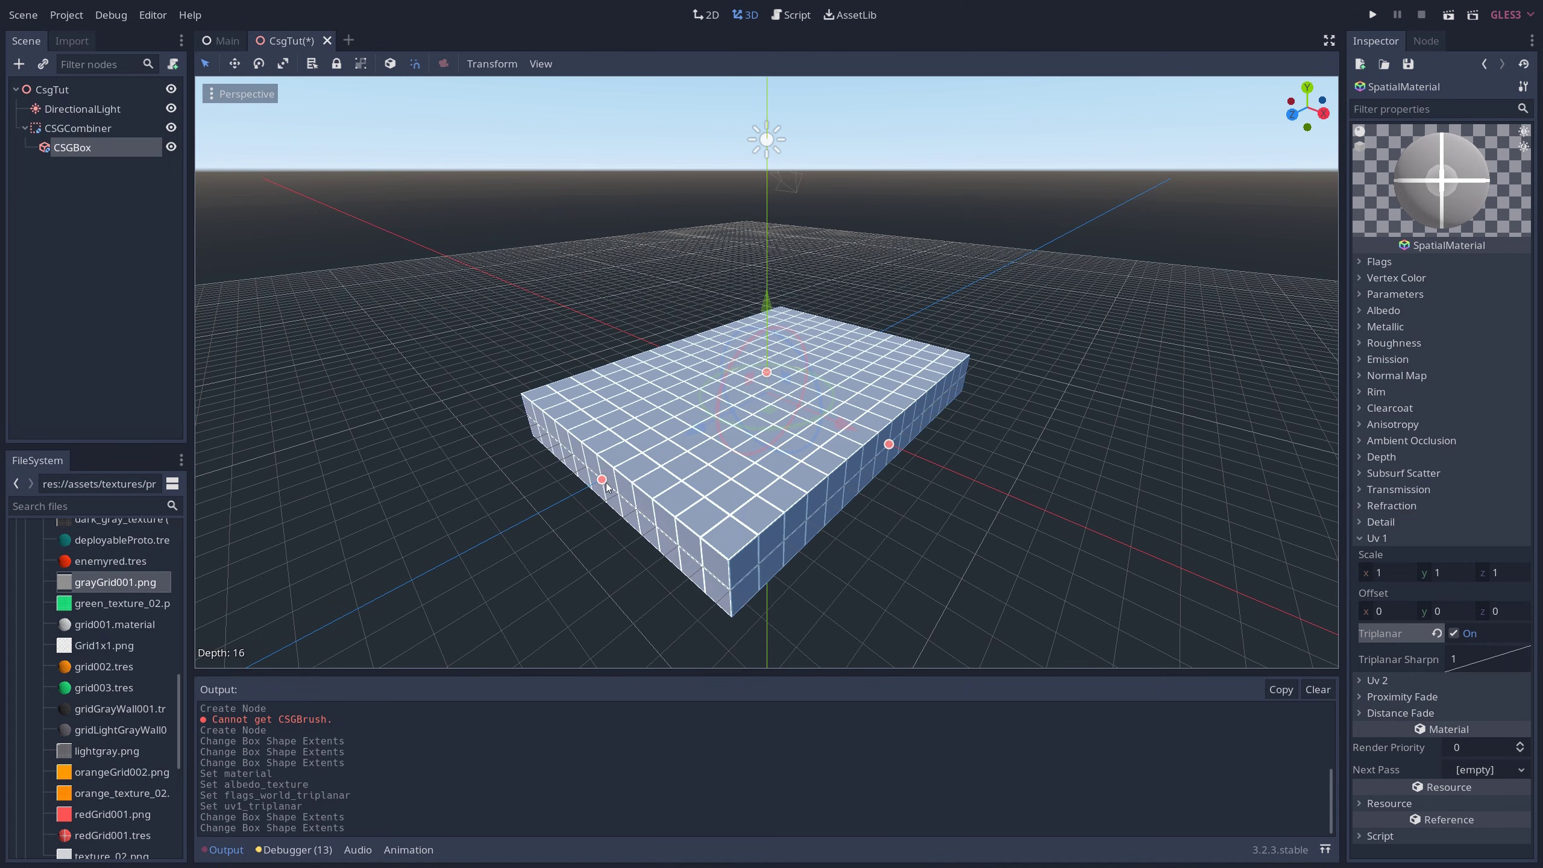
pyautogui.click(1218, 505)
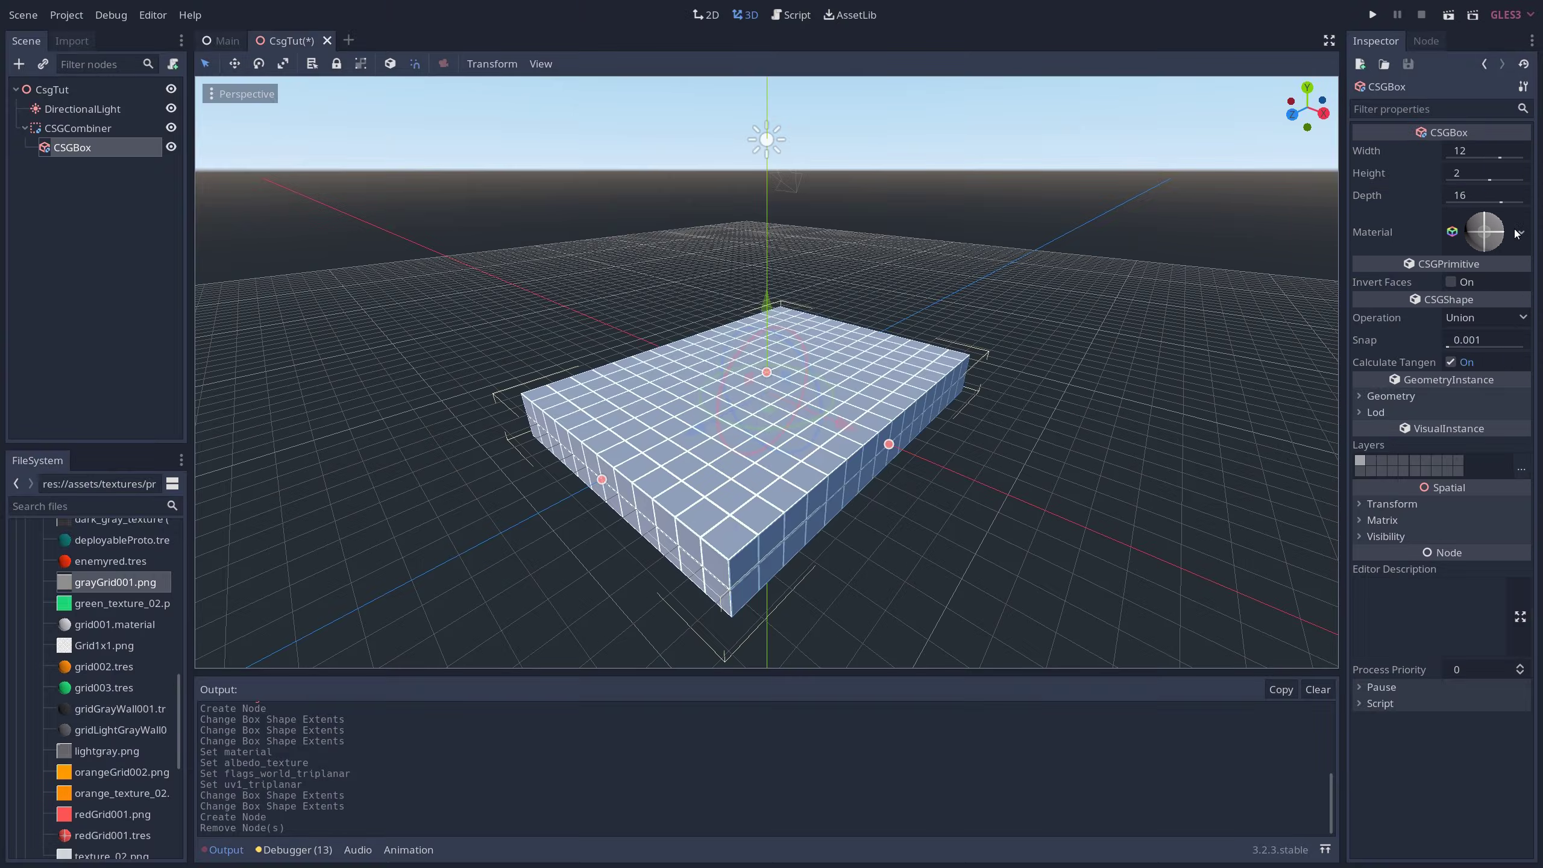
# Step: Save the CSGBox's material as grayGrid001.tres in the res://assets/textures/prototype folder
pyautogui.click(1516, 233)
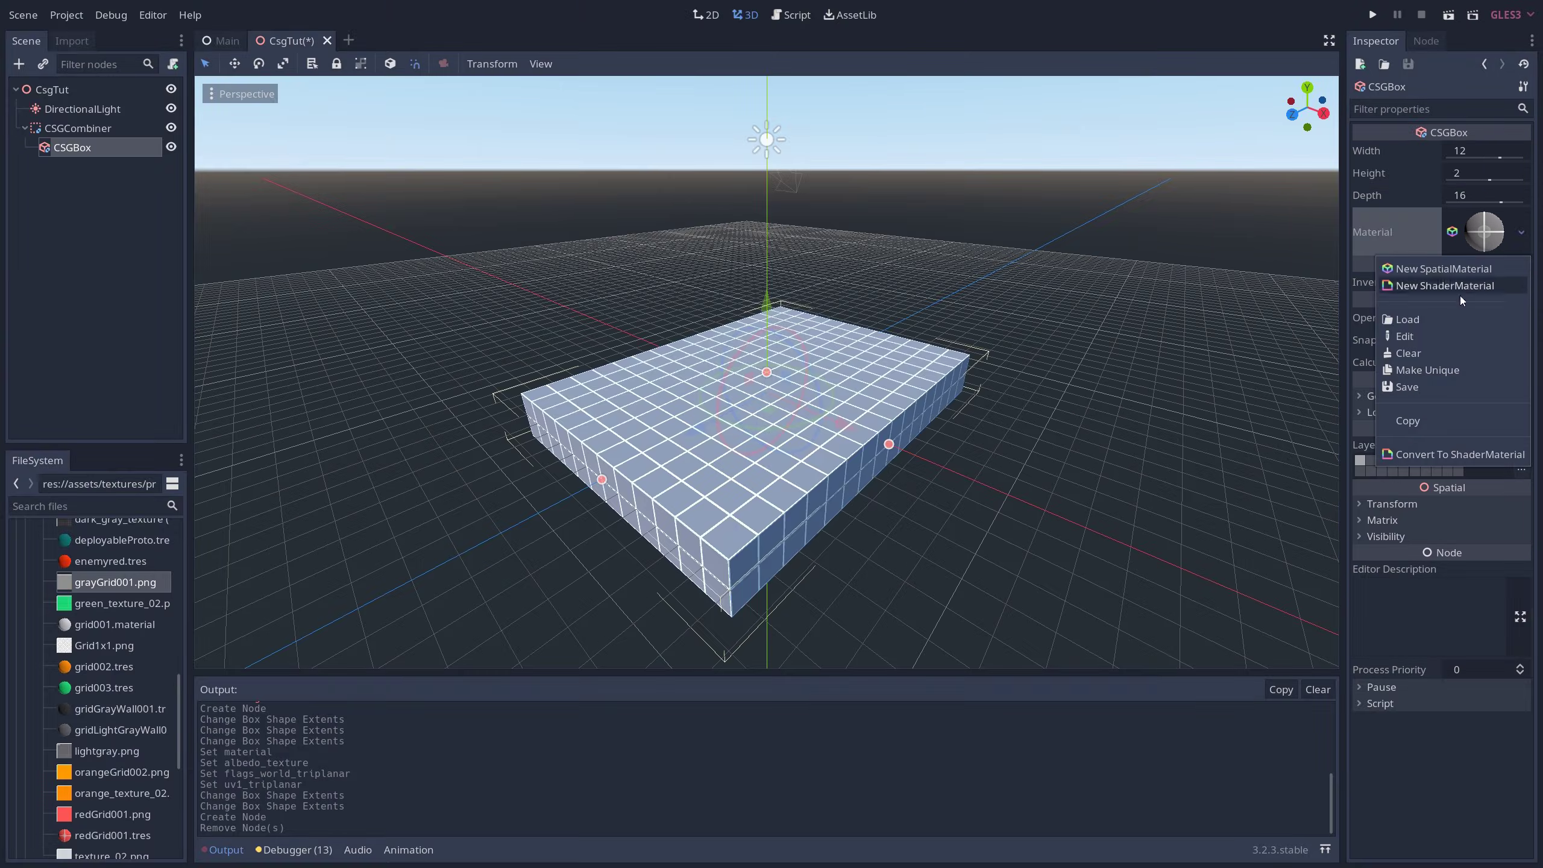
pyautogui.click(1419, 398)
pyautogui.write('grayGrid001.tres')
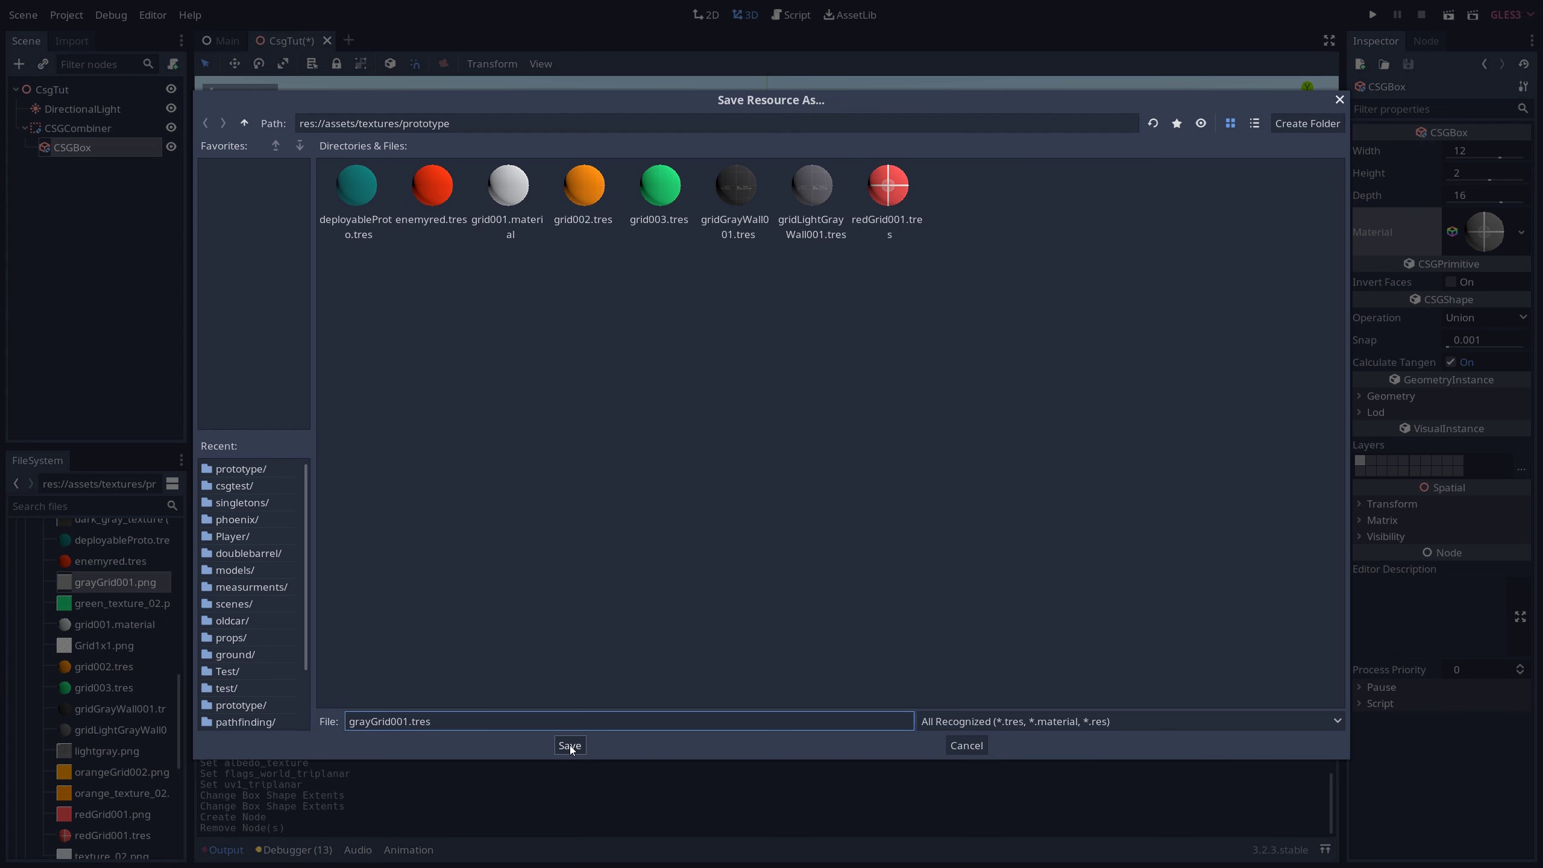
pyautogui.click(569, 745)
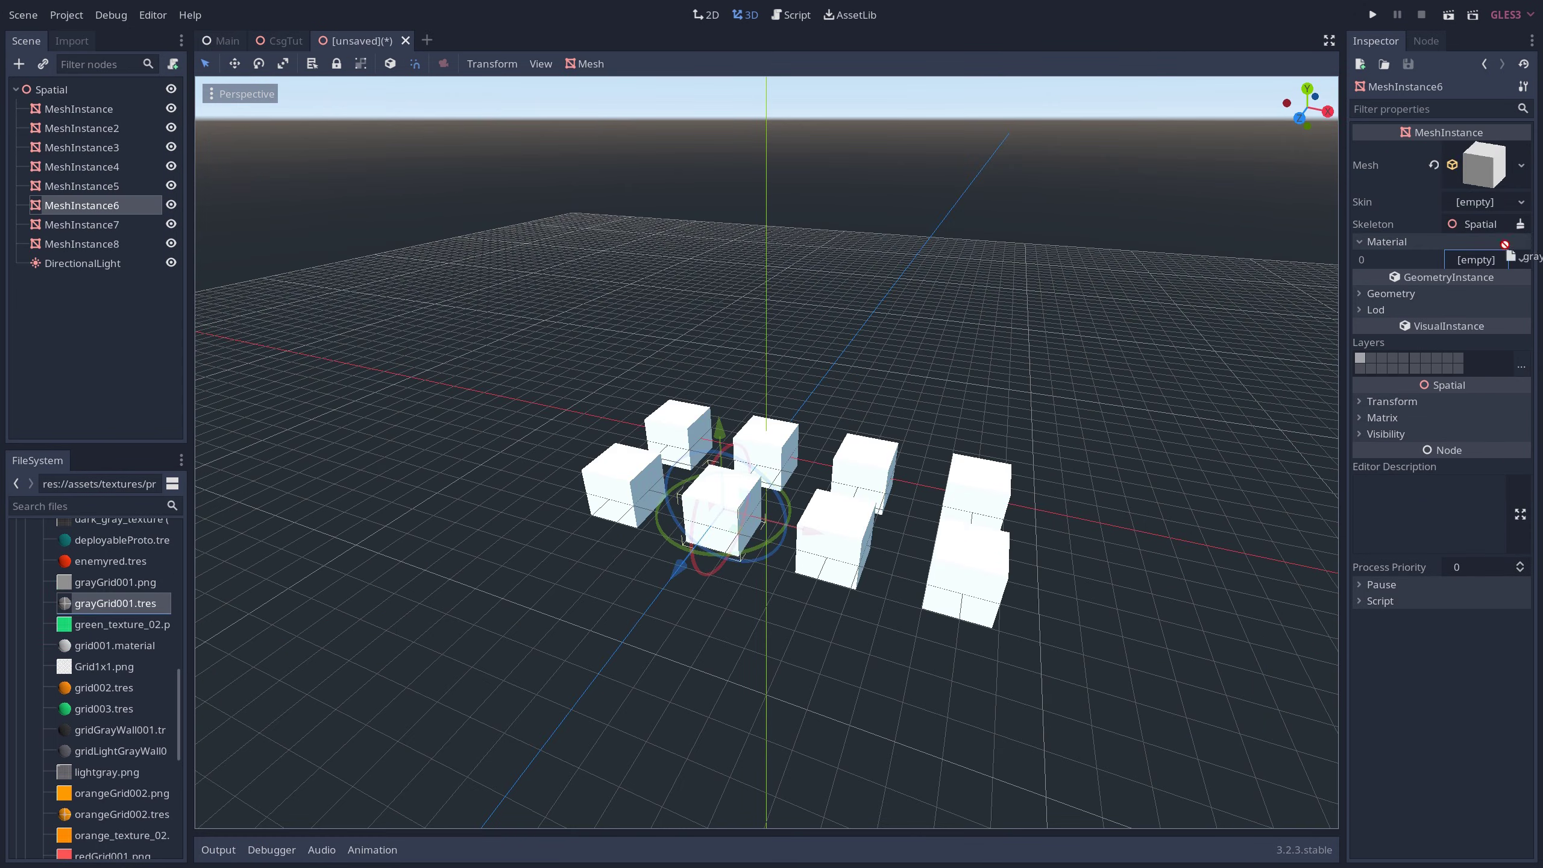
# Step: In the unsaved cube scene, apply grayGrid001.tres to the two middle front-row cubes and orangeGrid002.tres to MeshInstance8
pyautogui.moveTo(116, 602); pyautogui.dragTo(720, 510)
pyautogui.moveTo(115, 603); pyautogui.dragTo(835, 535)
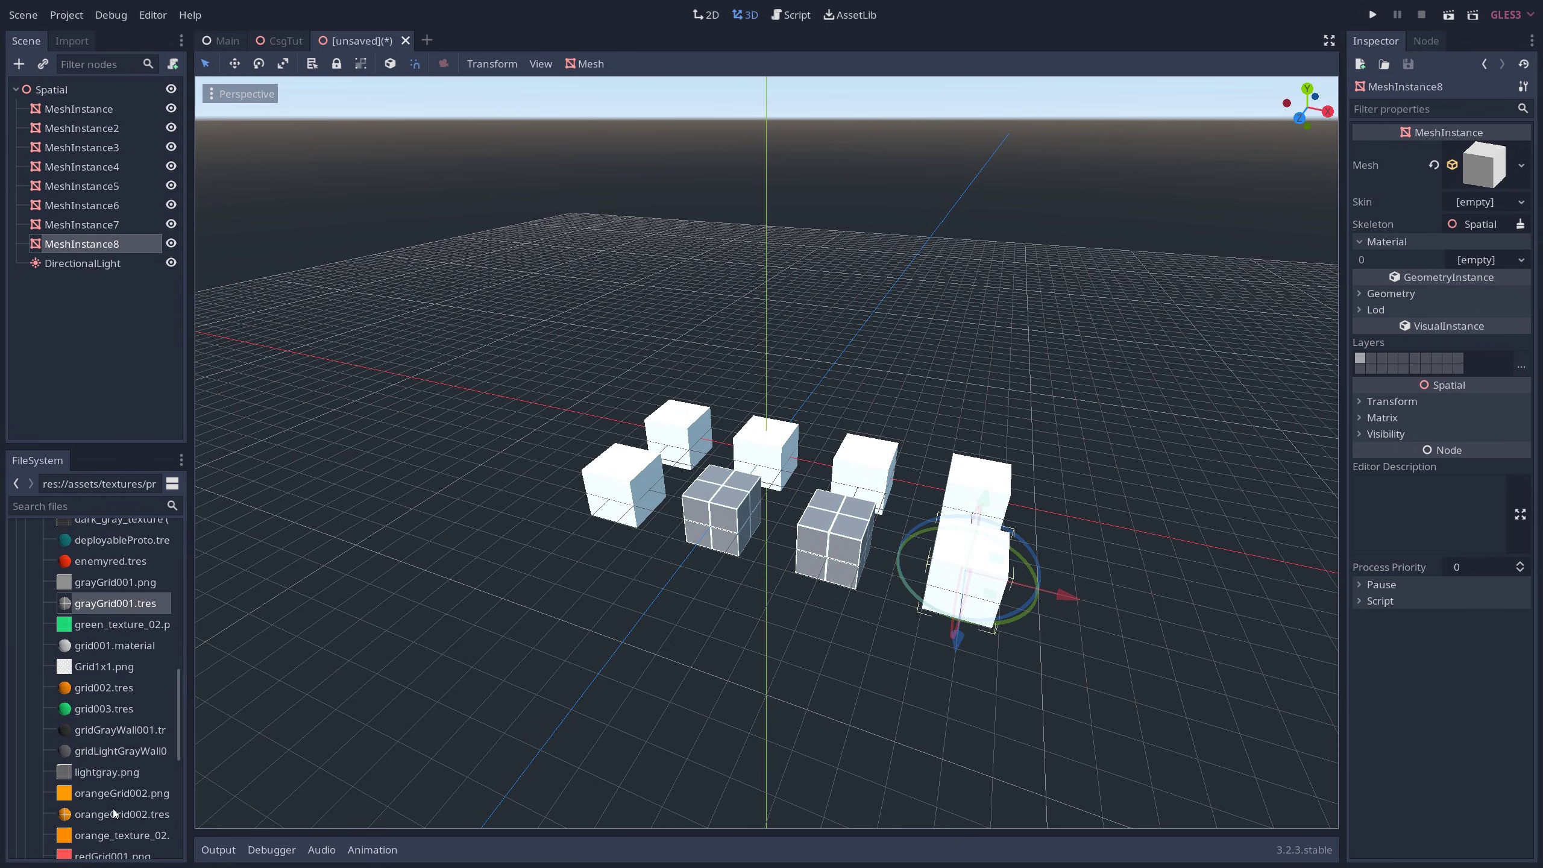
pyautogui.moveTo(115, 813); pyautogui.dragTo(1466, 260)
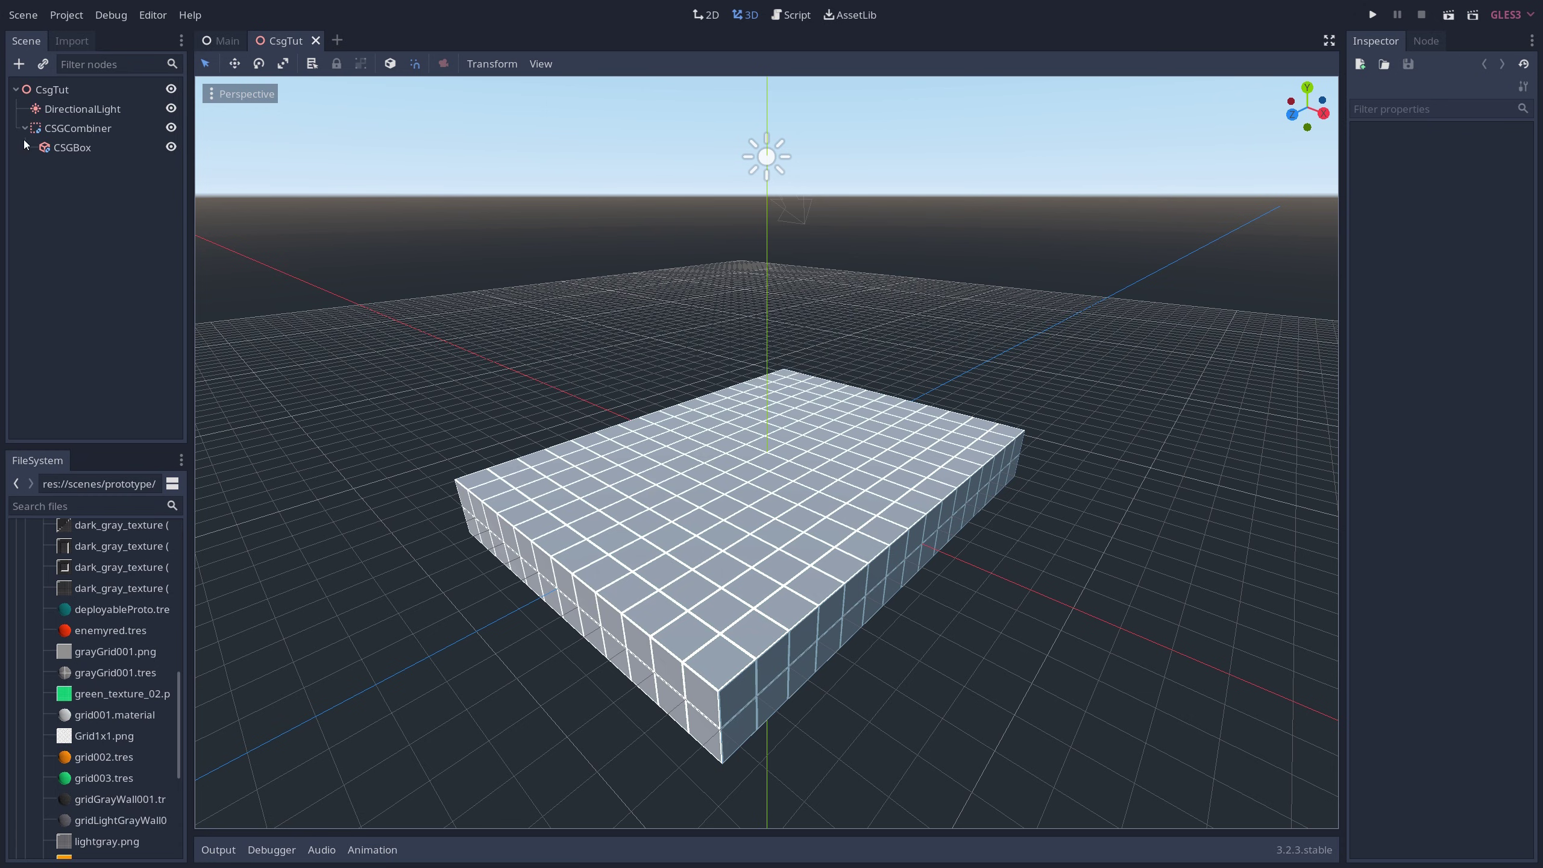
# Step: In the CsgTut scene, add a child CSGBox to the existing box, raised partly above it, 10 wide and 14 deep
pyautogui.rightClick(61, 147)
pyautogui.click(115, 160)
pyautogui.write('csg')
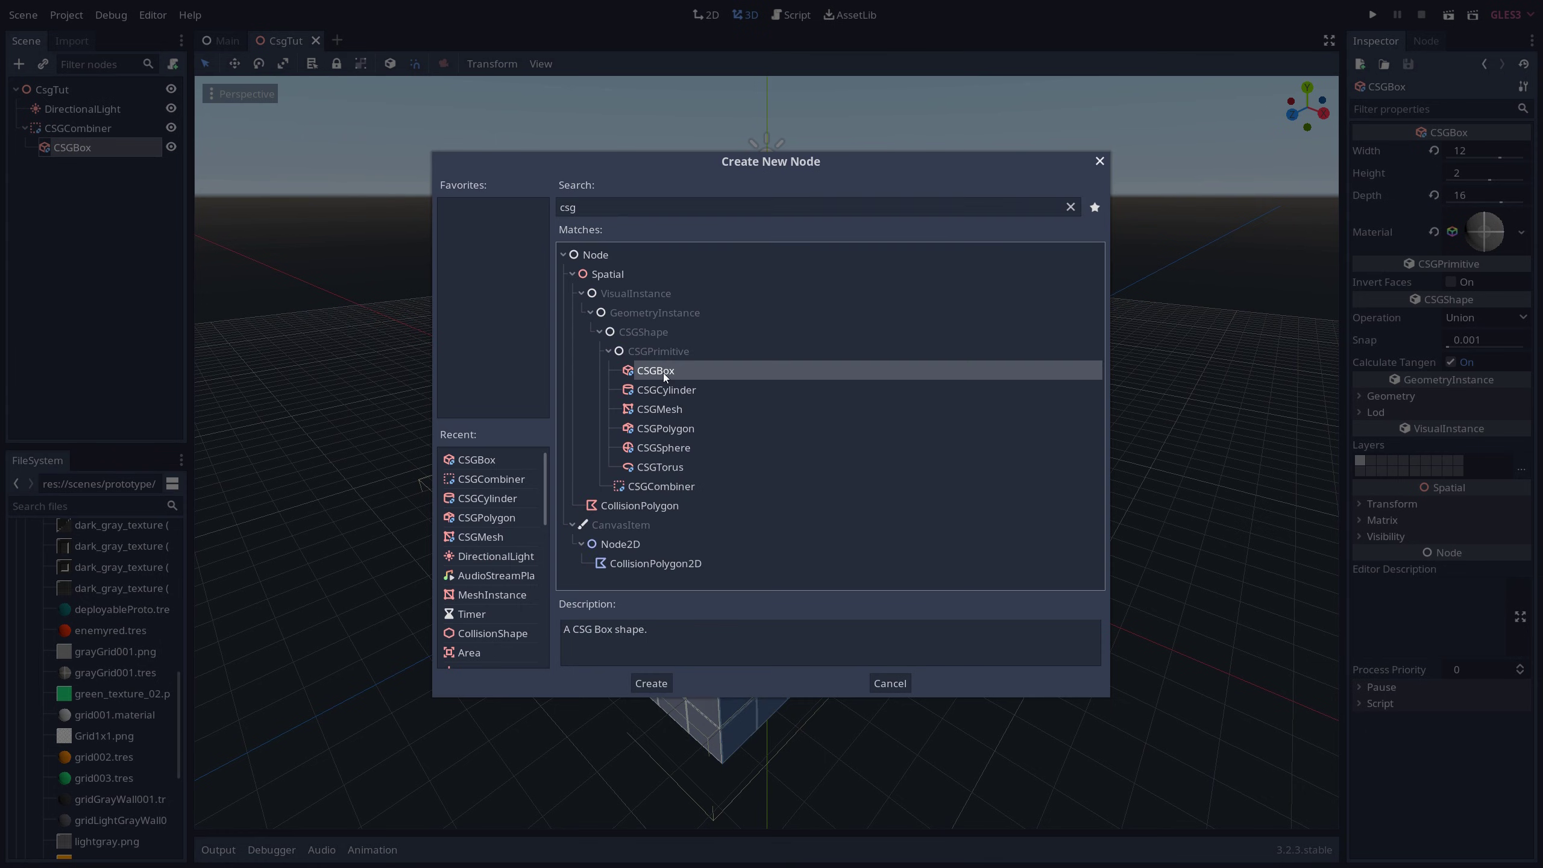
pyautogui.click(657, 681)
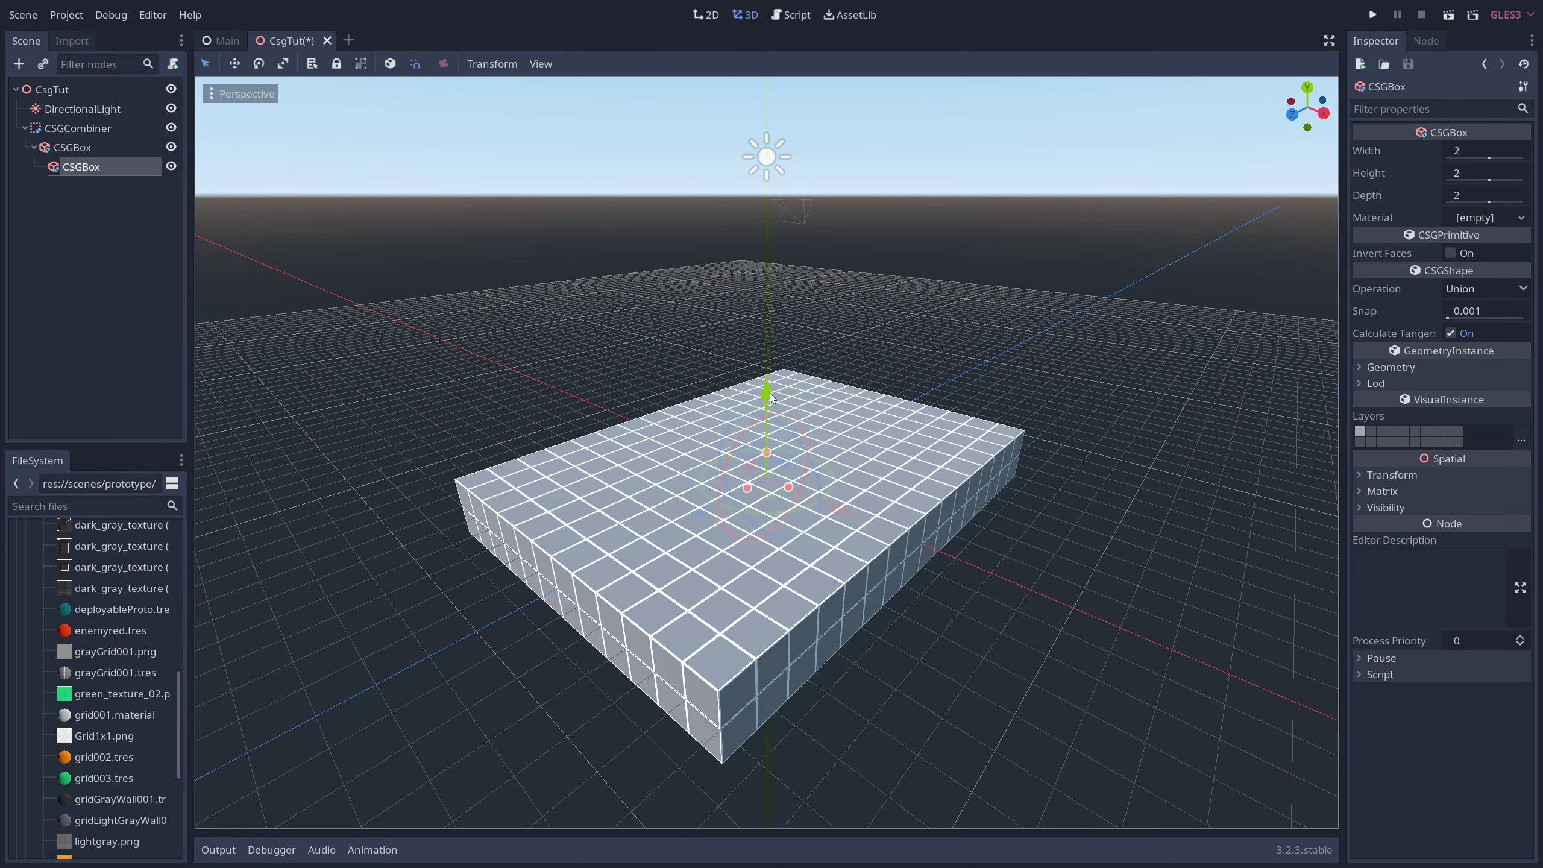
pyautogui.moveTo(772, 396); pyautogui.dragTo(775, 373)
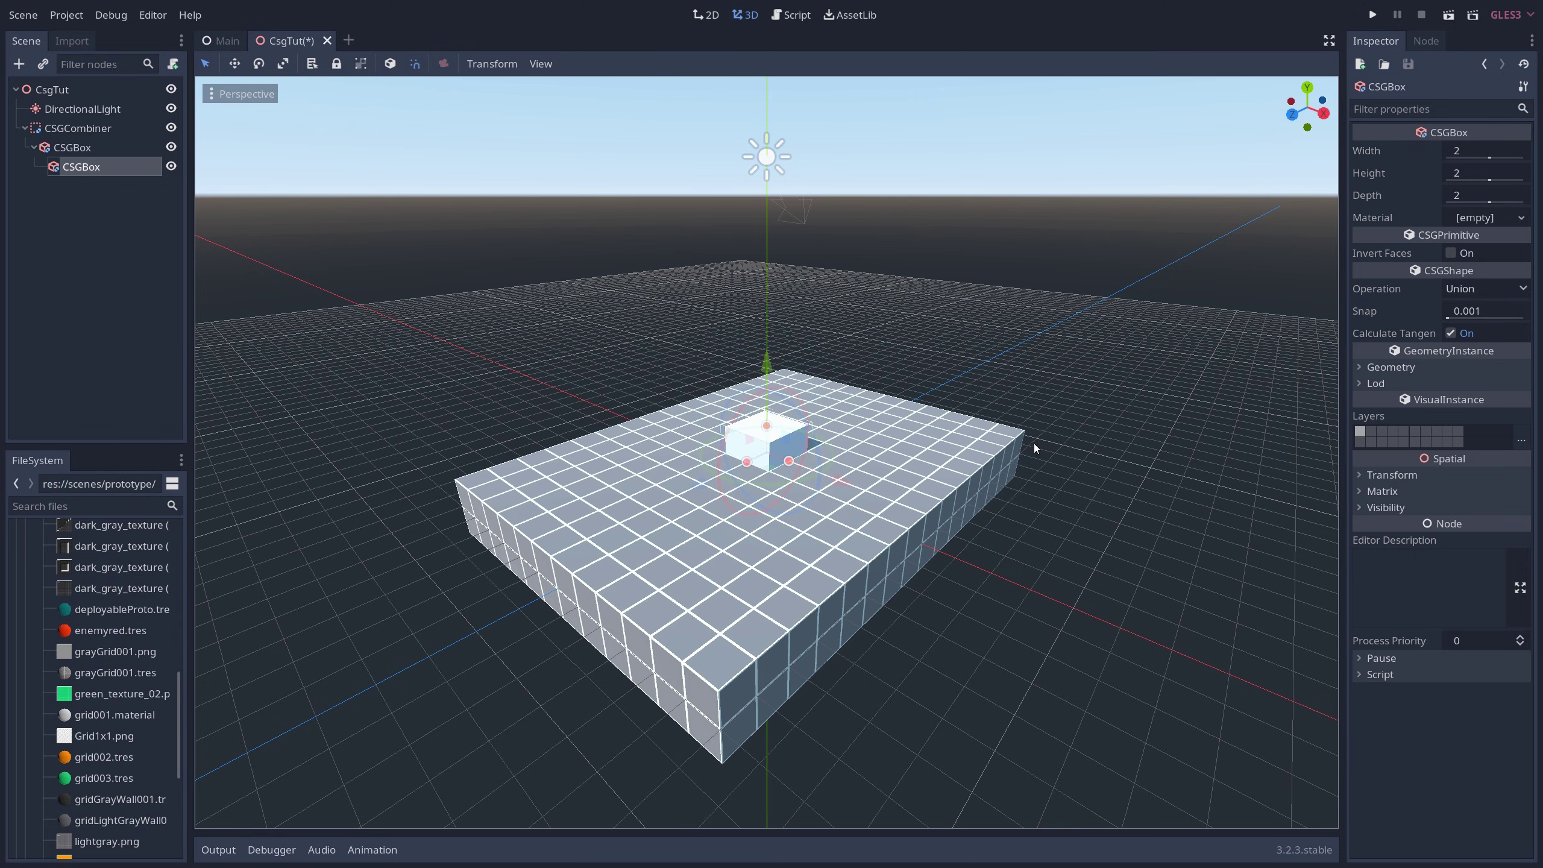
pyautogui.moveTo(744, 463); pyautogui.dragTo(895, 502)
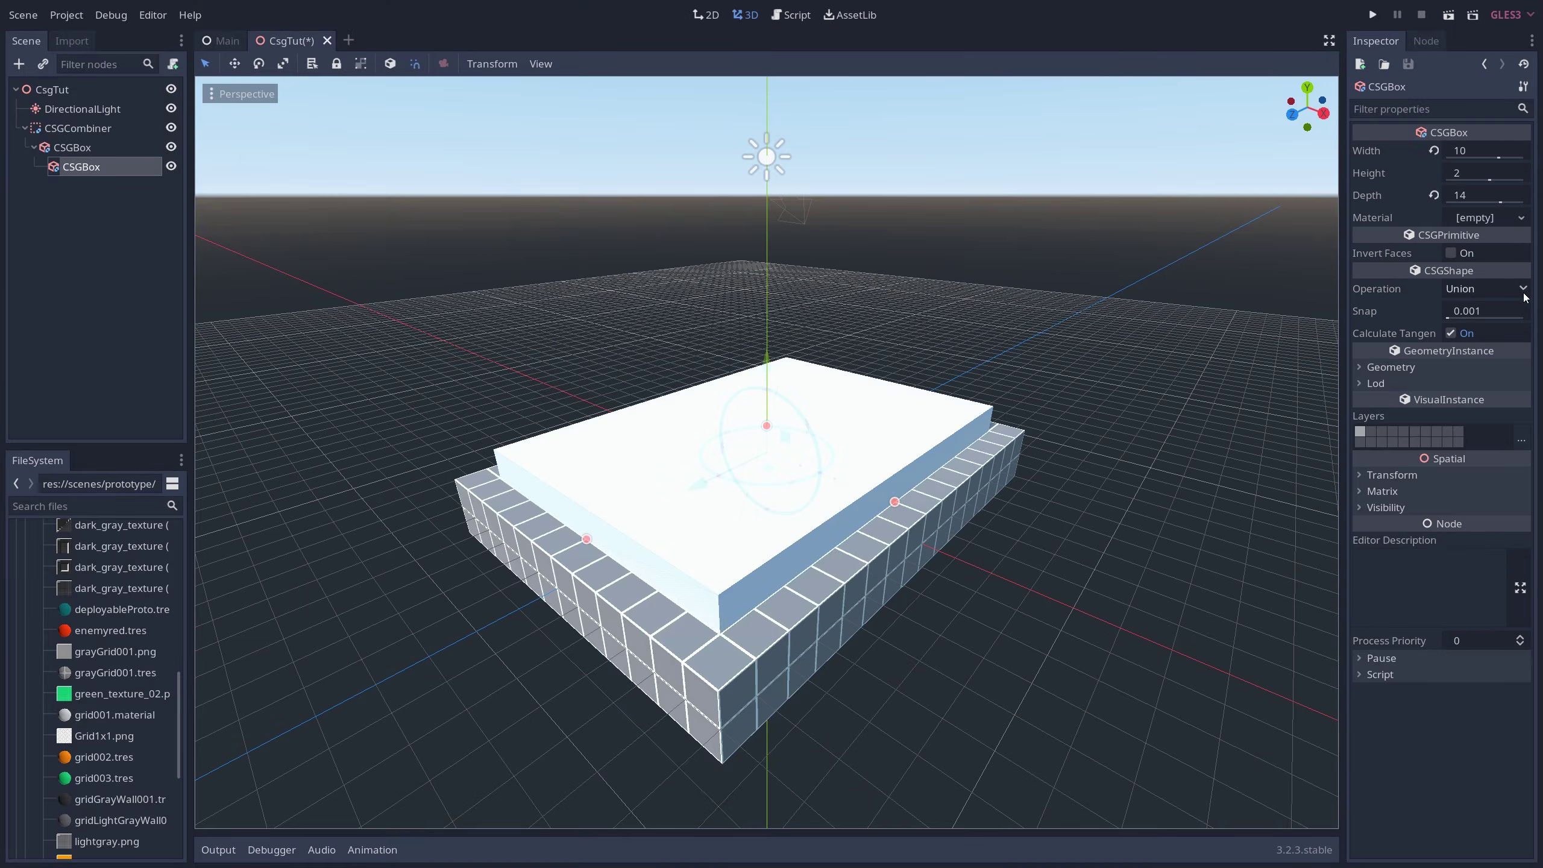
# Step: Set the child CSGBox's operation to Subtraction and assign grayGrid001.tres as its material
pyautogui.click(1522, 289)
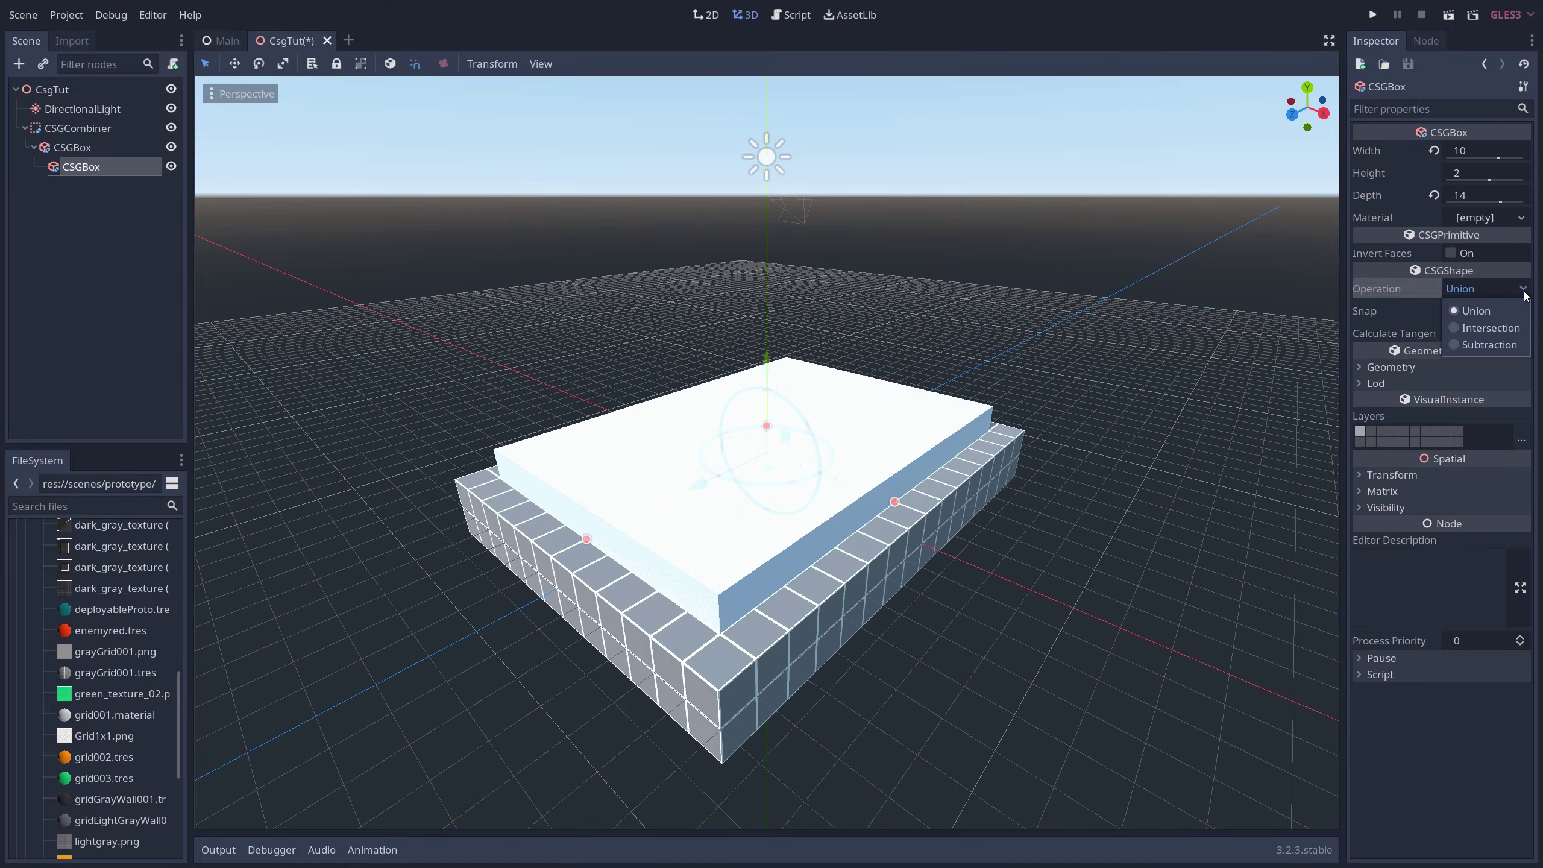
pyautogui.click(1458, 346)
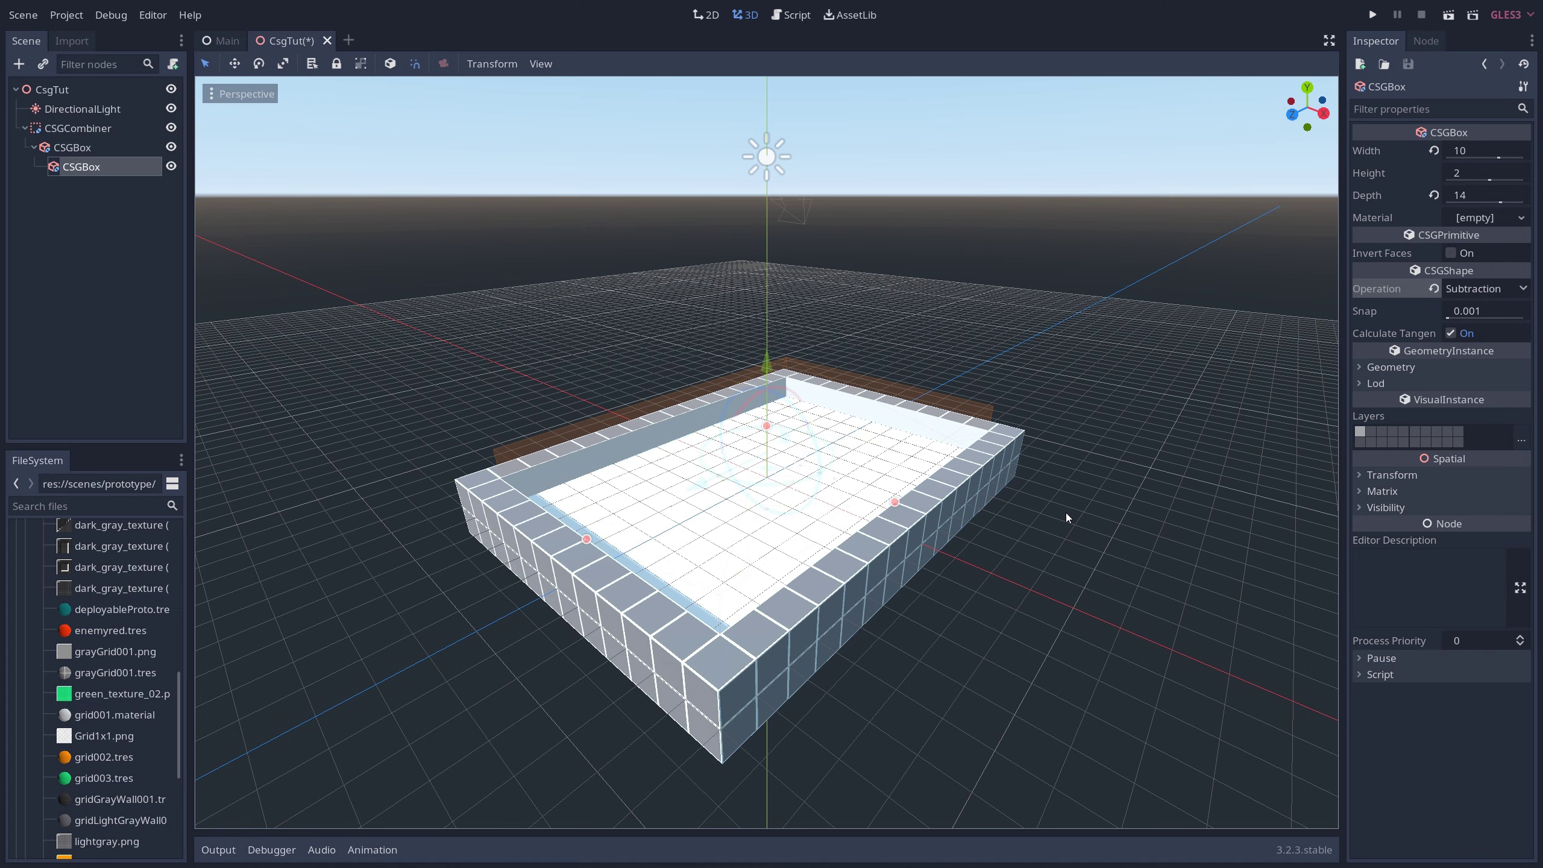
pyautogui.moveTo(84, 673); pyautogui.dragTo(1445, 225)
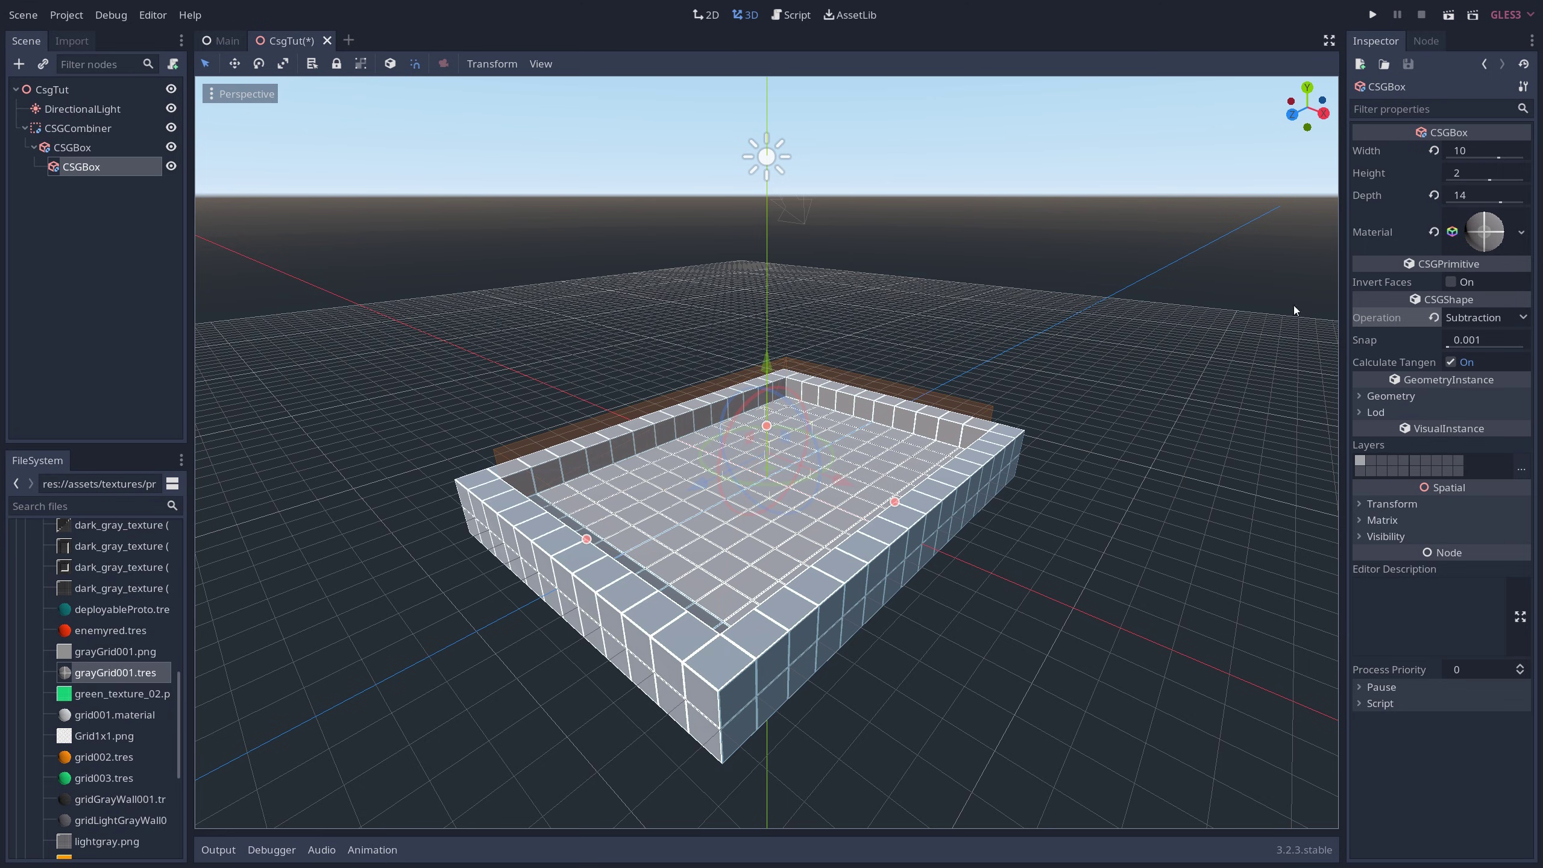
# Step: Add a second CSGBox to the CSGCombiner, 6 wide and 6 deep, overlapping the hollow box's corner, and set its operation to Intersection
pyautogui.click(1024, 586)
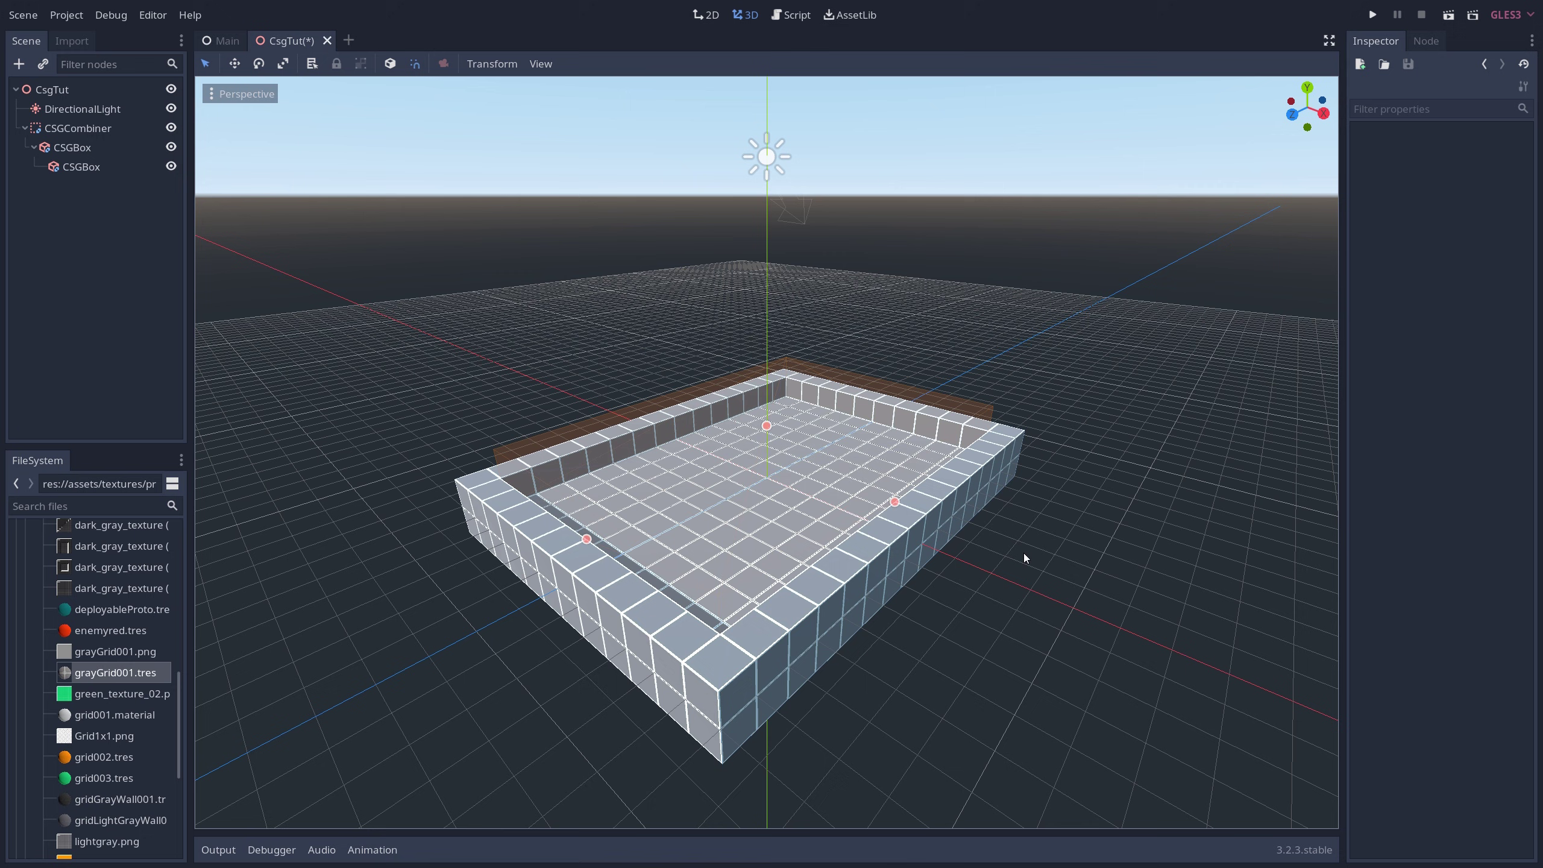
pyautogui.rightClick(78, 128)
pyautogui.click(182, 140)
pyautogui.press('Return')
pyautogui.moveTo(788, 487); pyautogui.dragTo(880, 426)
pyautogui.moveTo(980, 450); pyautogui.dragTo(1096, 490)
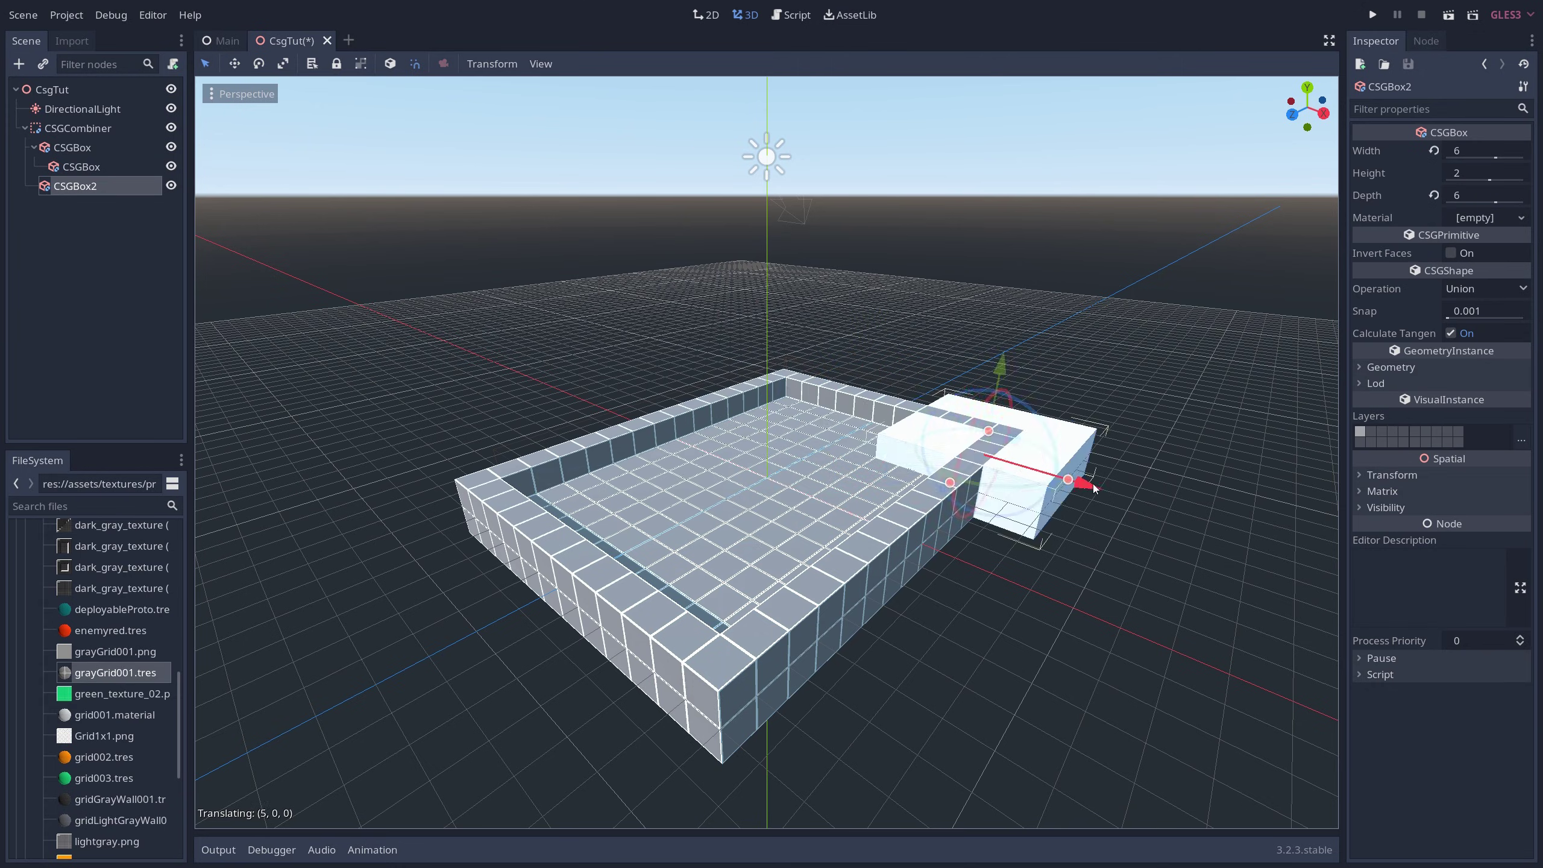
pyautogui.click(1522, 289)
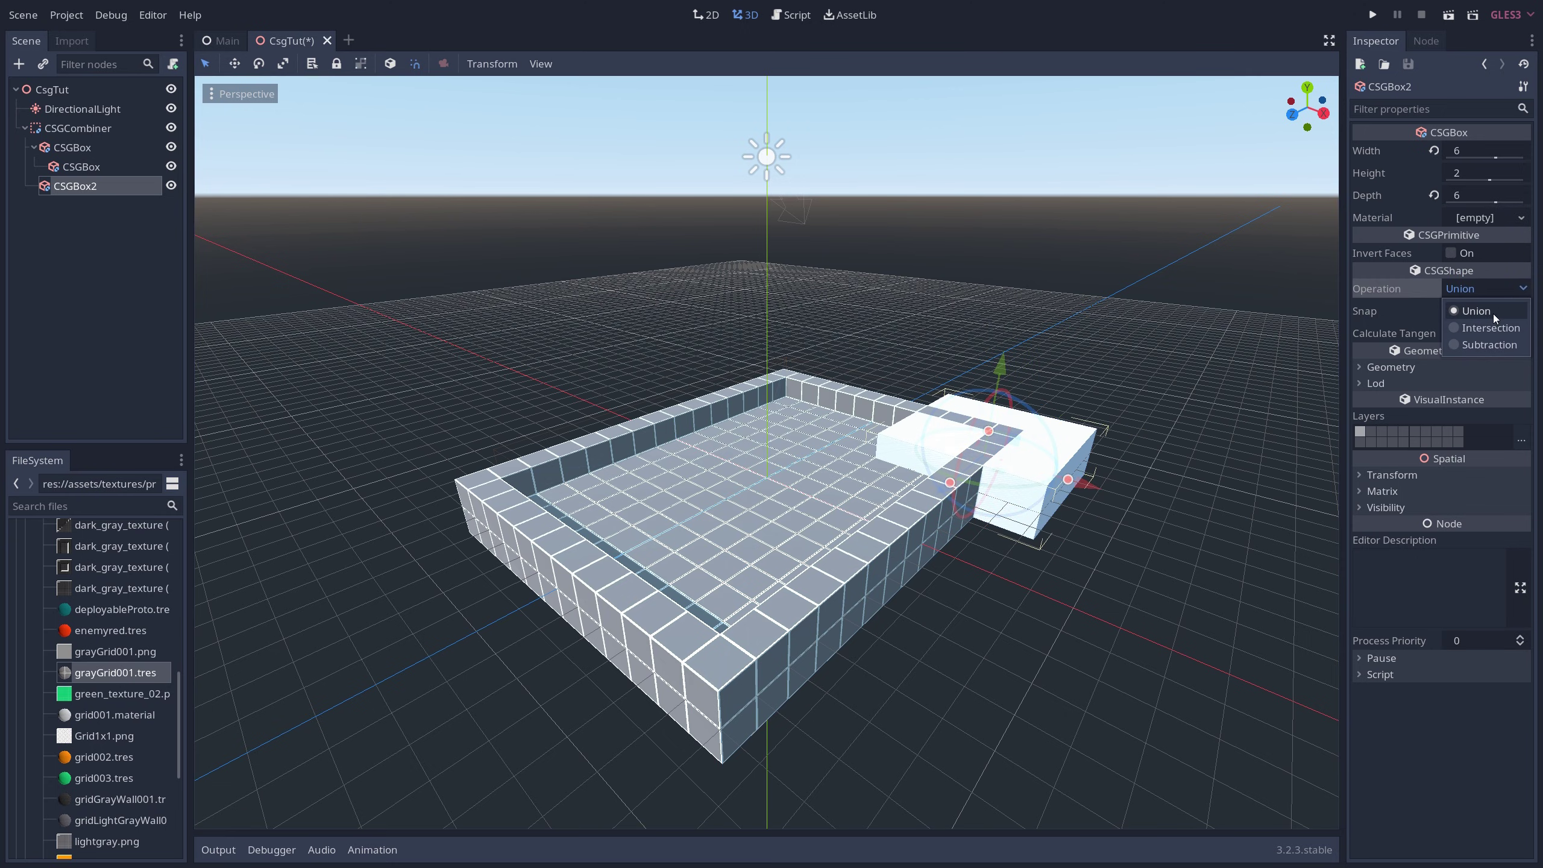
pyautogui.click(1476, 329)
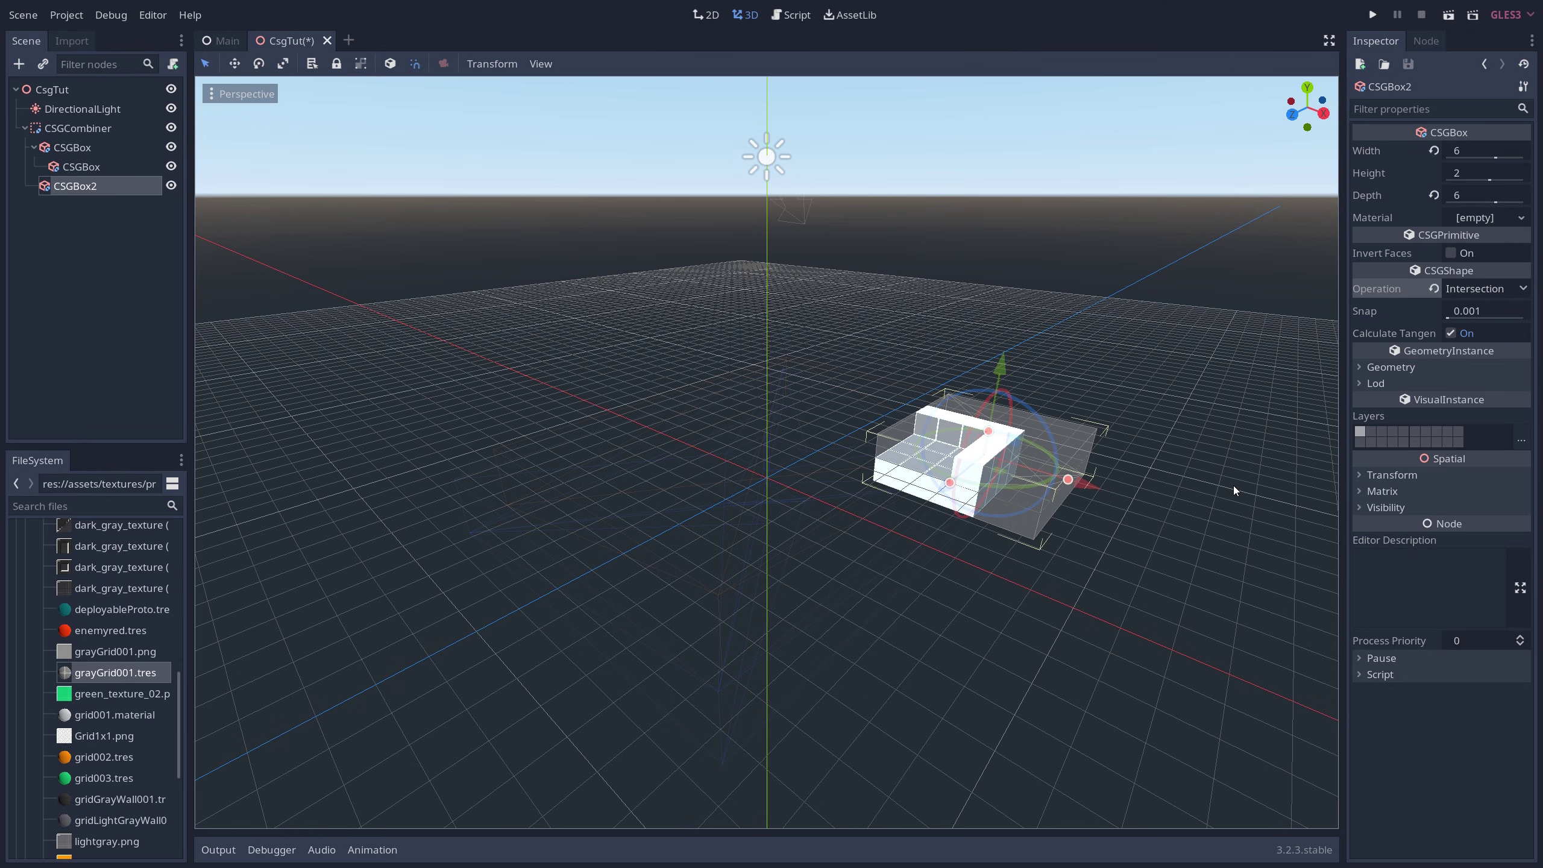
# Step: Delete the intersecting CSGBox2 node from the scene
pyautogui.rightClick(102, 186)
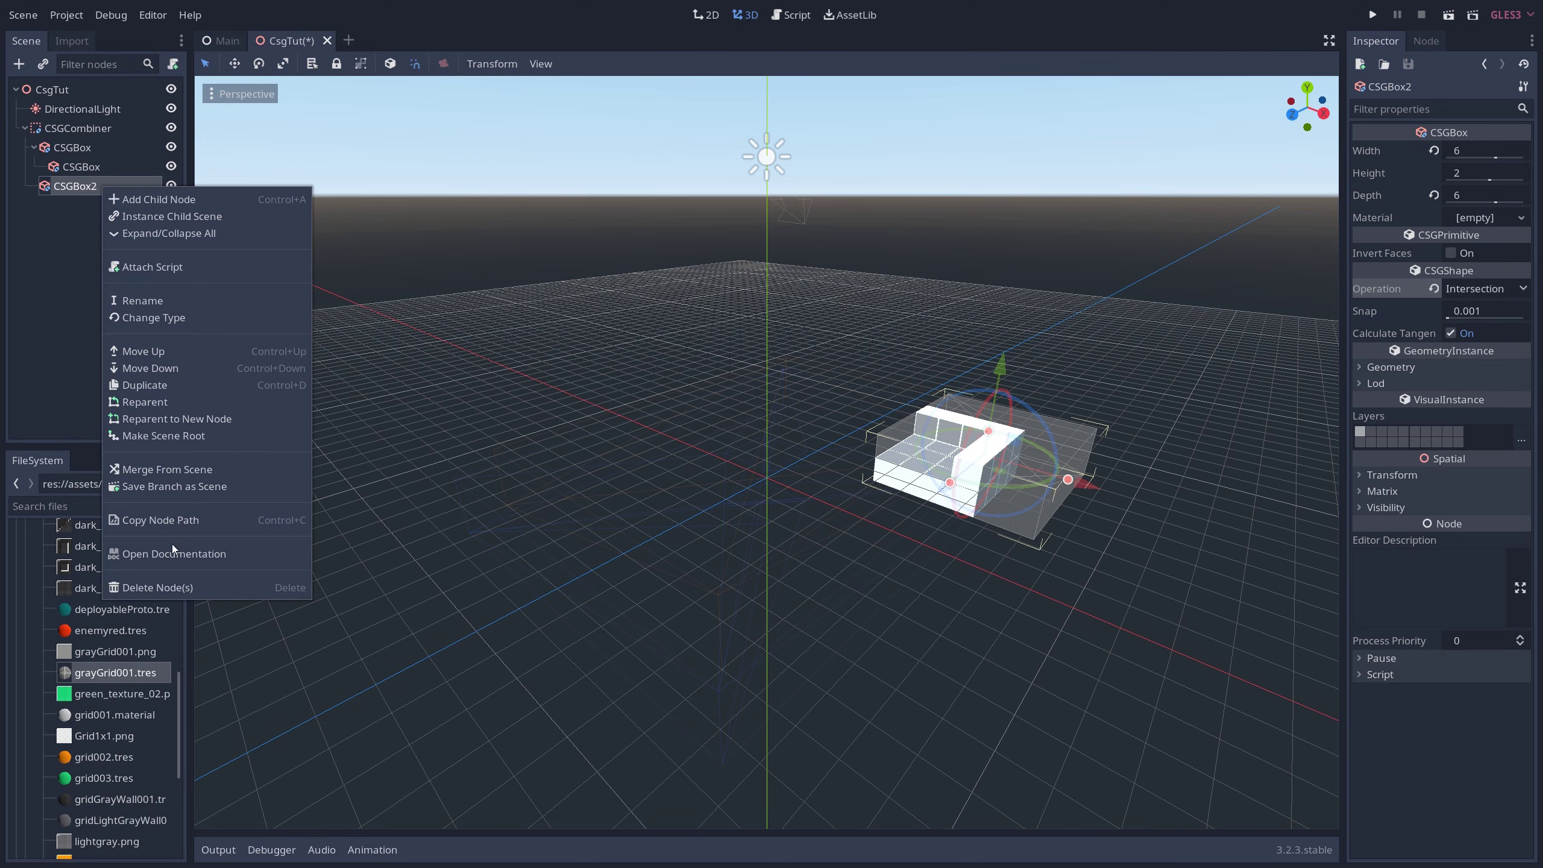
pyautogui.click(176, 587)
pyautogui.click(737, 448)
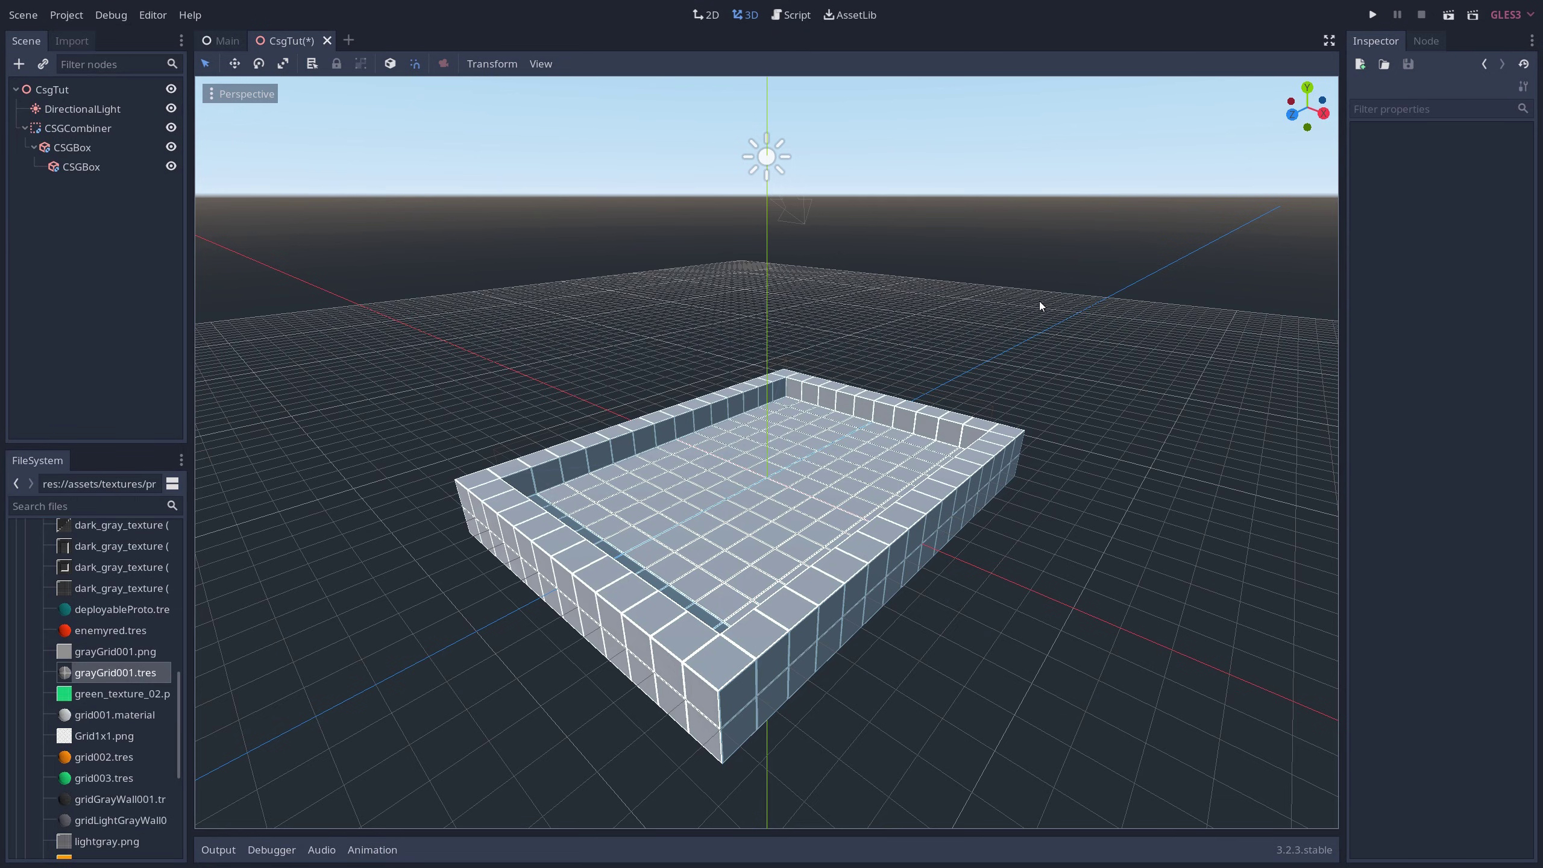
# Step: Add a CSGPolygon node as a child of the CSGCombiner
pyautogui.rightClick(86, 129)
pyautogui.click(120, 142)
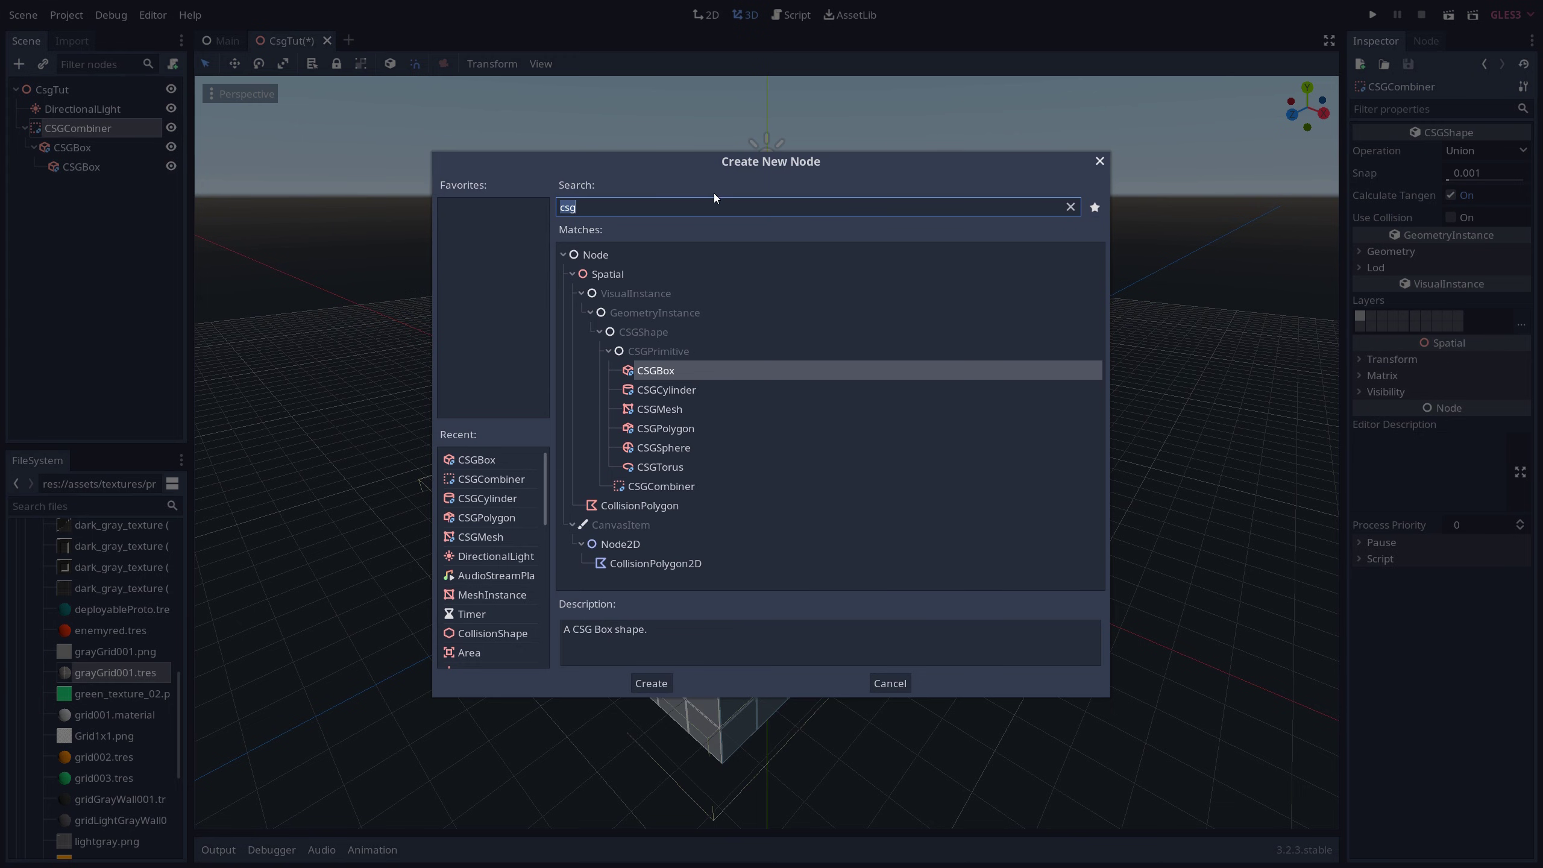
pyautogui.click(666, 429)
pyautogui.click(650, 683)
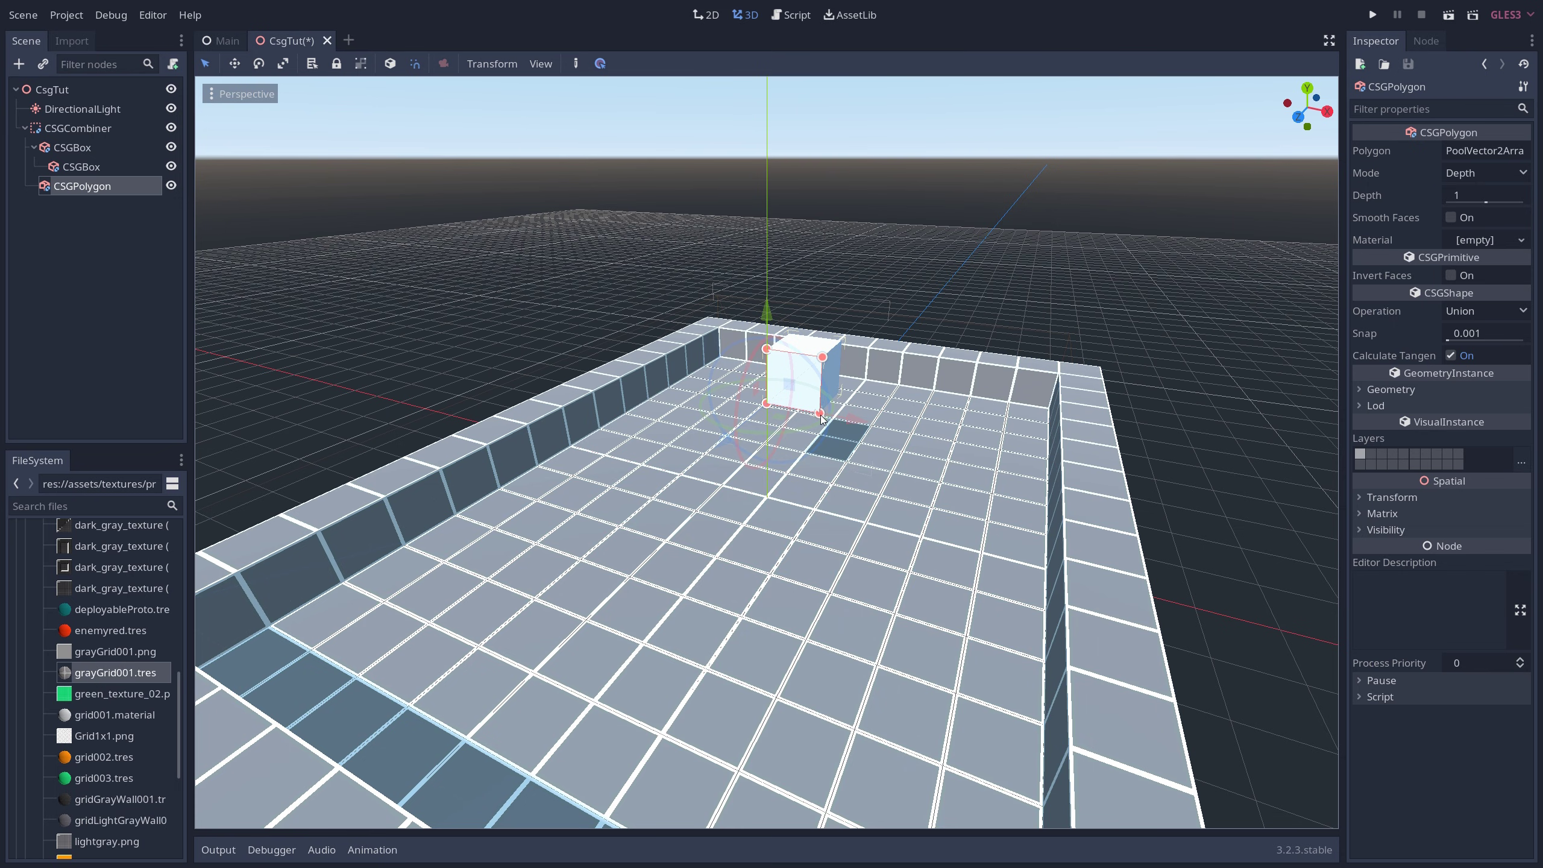
# Step: Shape the CSGPolygon into a ramp with a flat platform, 6 deep, textured with grayGrid001.tres and placed against the hollow box's short outer edge
pyautogui.moveTo(819, 413); pyautogui.dragTo(1001, 448)
pyautogui.moveTo(766, 348); pyautogui.dragTo(616, 336)
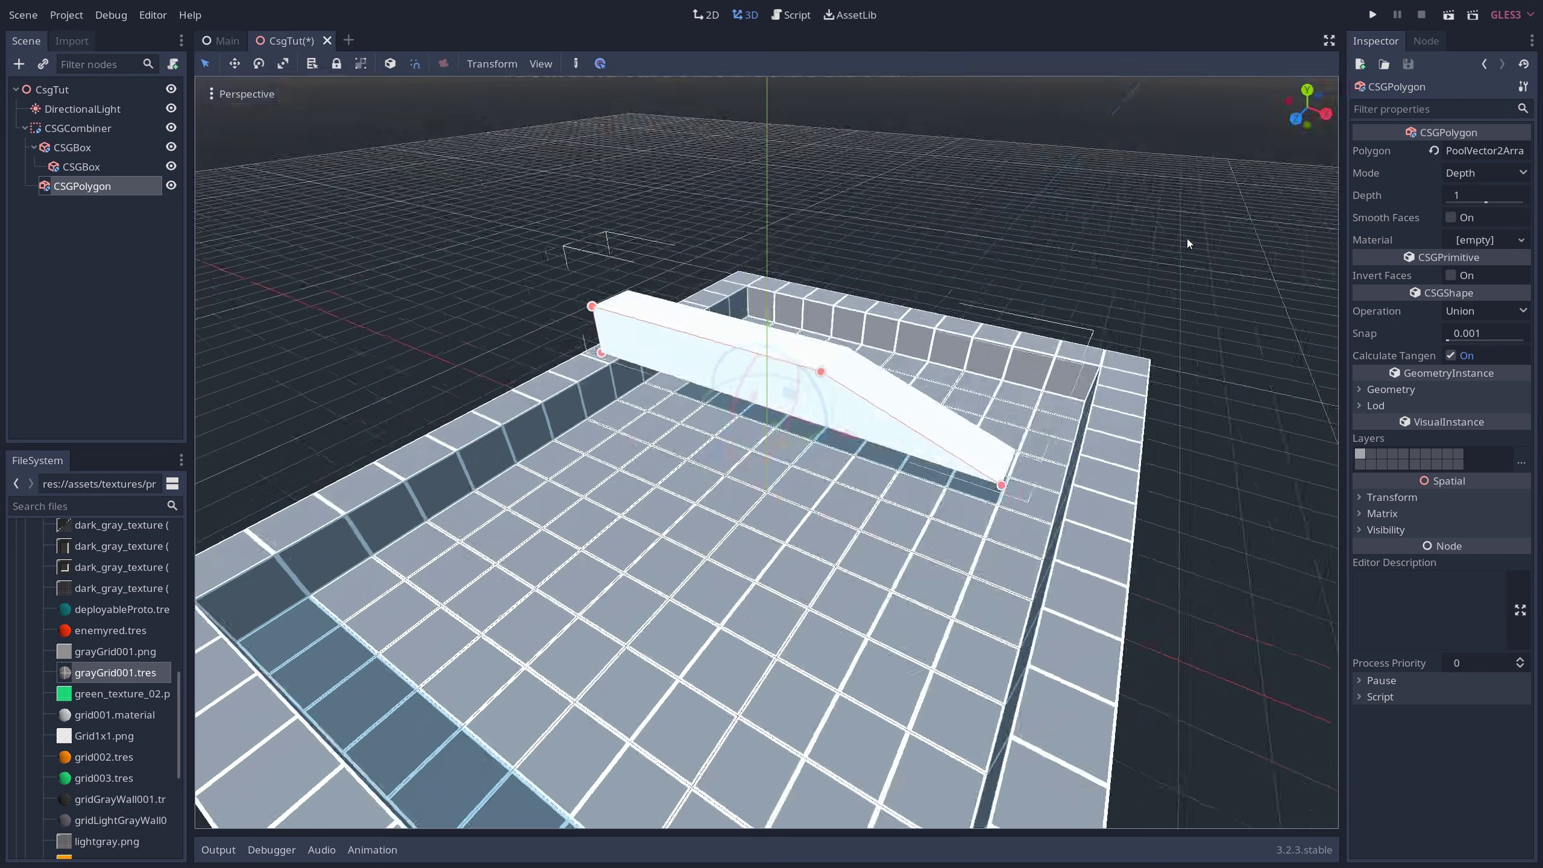
pyautogui.moveTo(1185, 238); pyautogui.dragTo(1097, 254, button='middle')
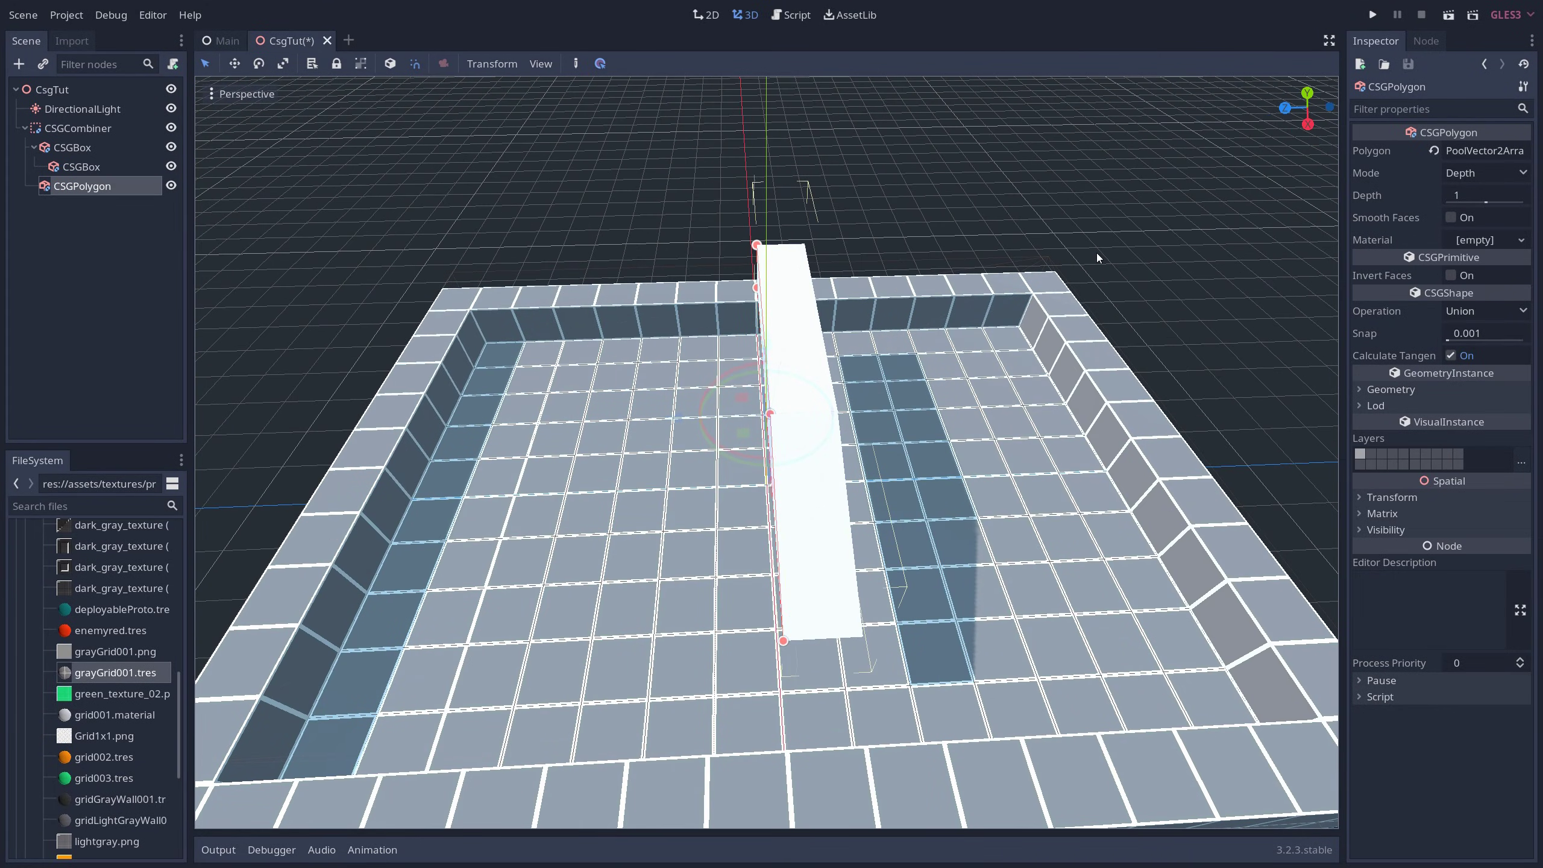
pyautogui.moveTo(1485, 203); pyautogui.dragTo(1495, 206)
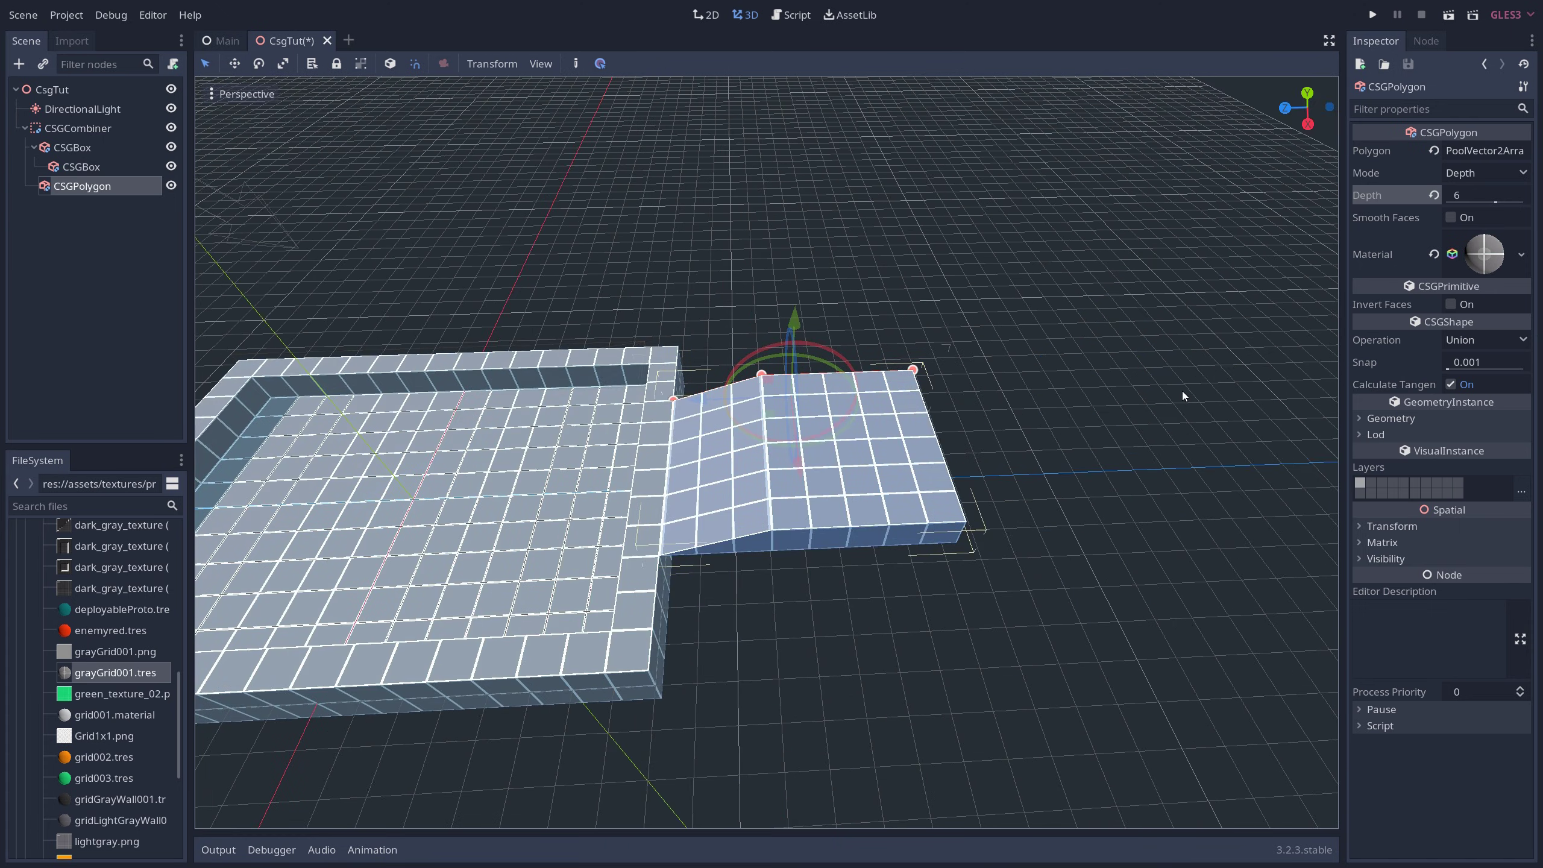
# Step: Add a CSGCylinder to the CSGCombiner and position it in the middle of the ramp's flat platform
pyautogui.rightClick(85, 128)
pyautogui.click(122, 141)
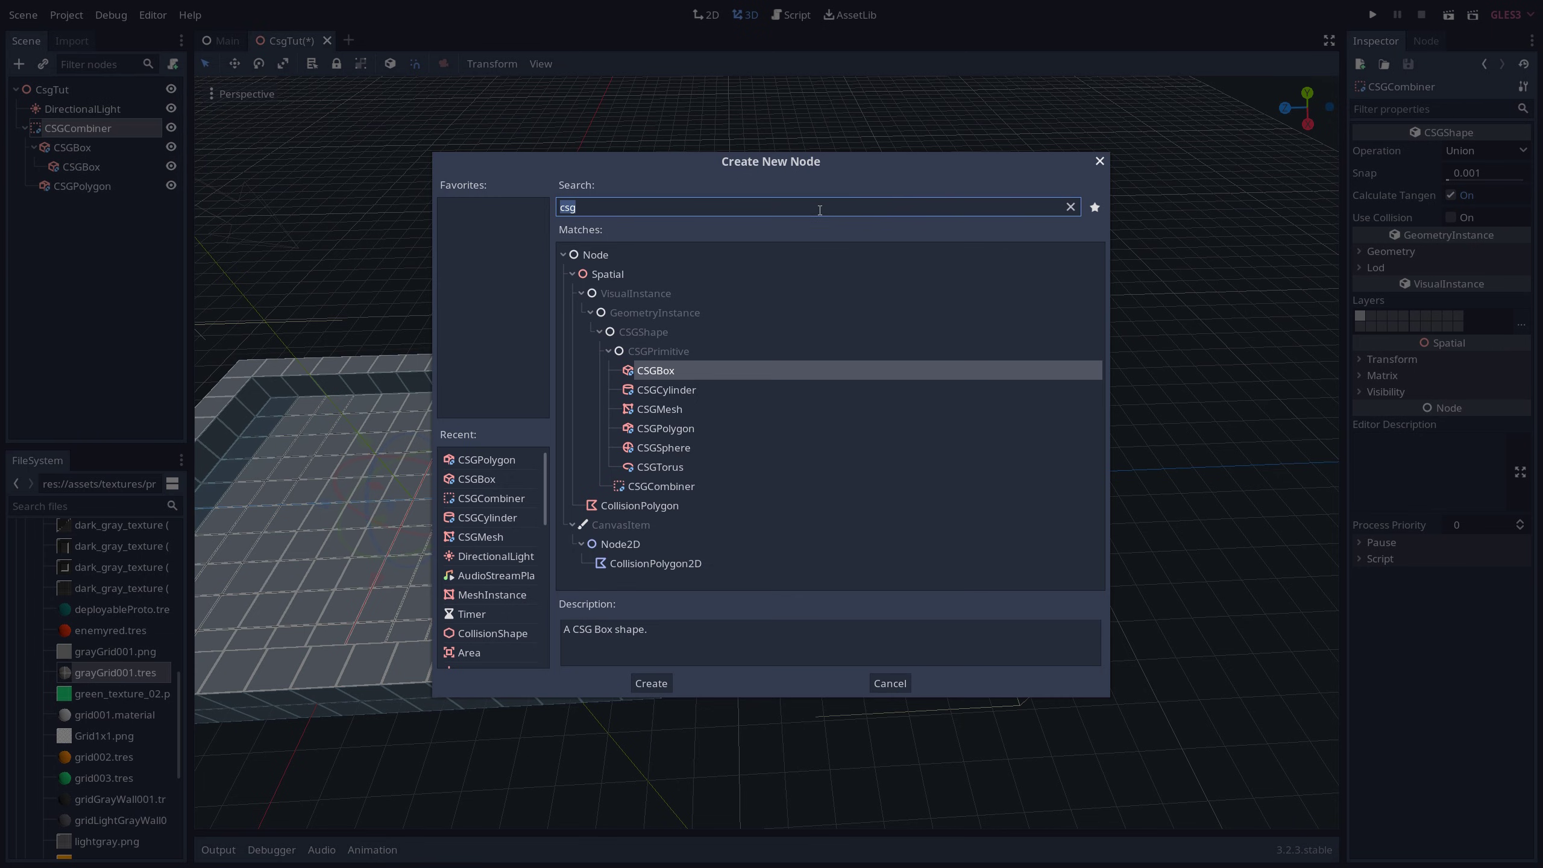
pyautogui.click(660, 389)
pyautogui.click(650, 682)
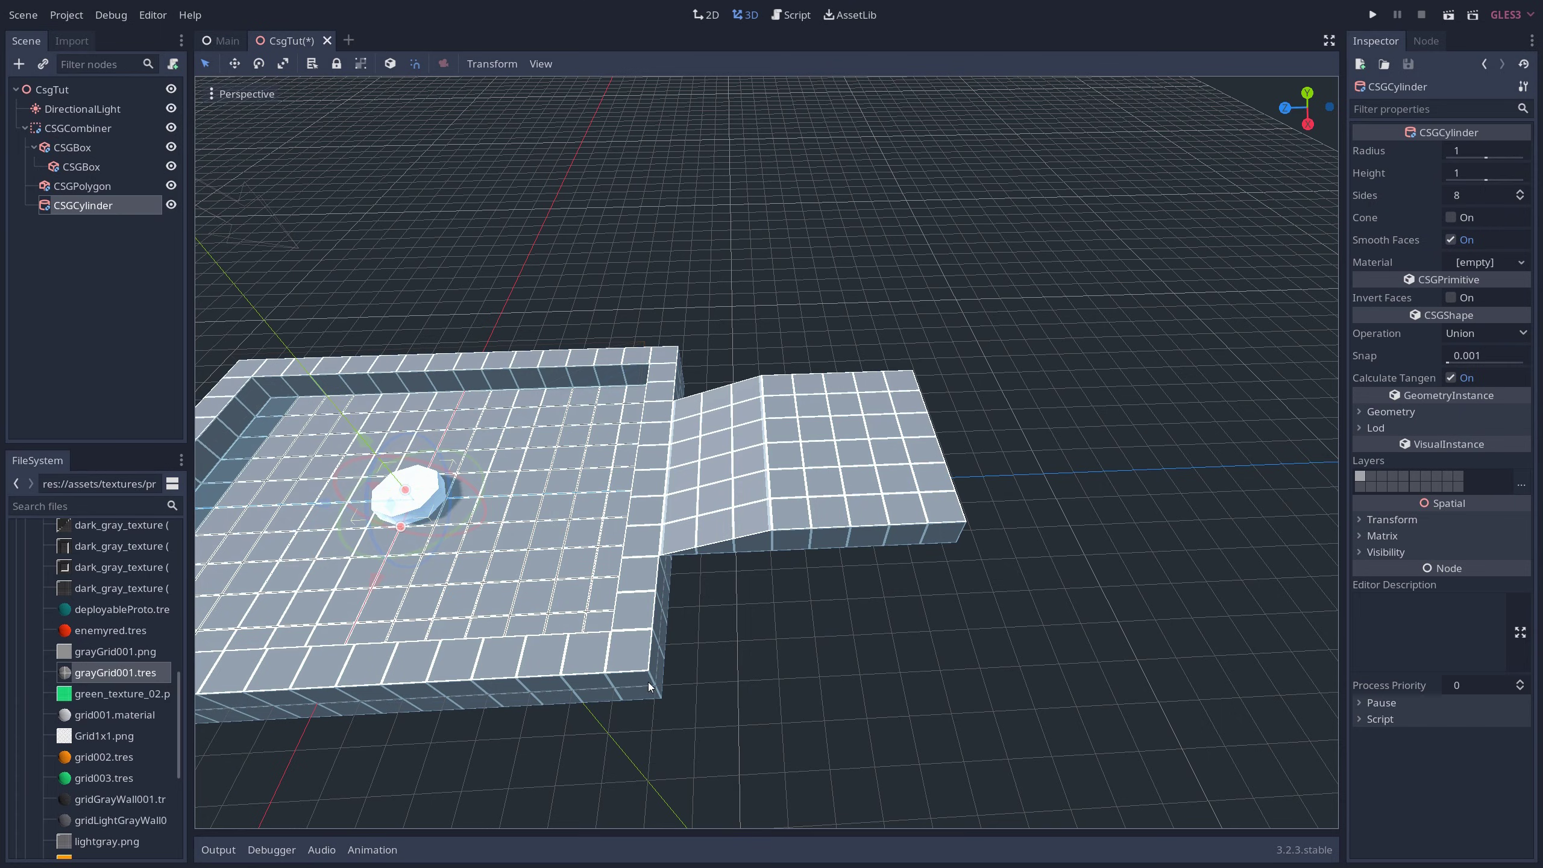
pyautogui.moveTo(401, 495); pyautogui.dragTo(892, 358)
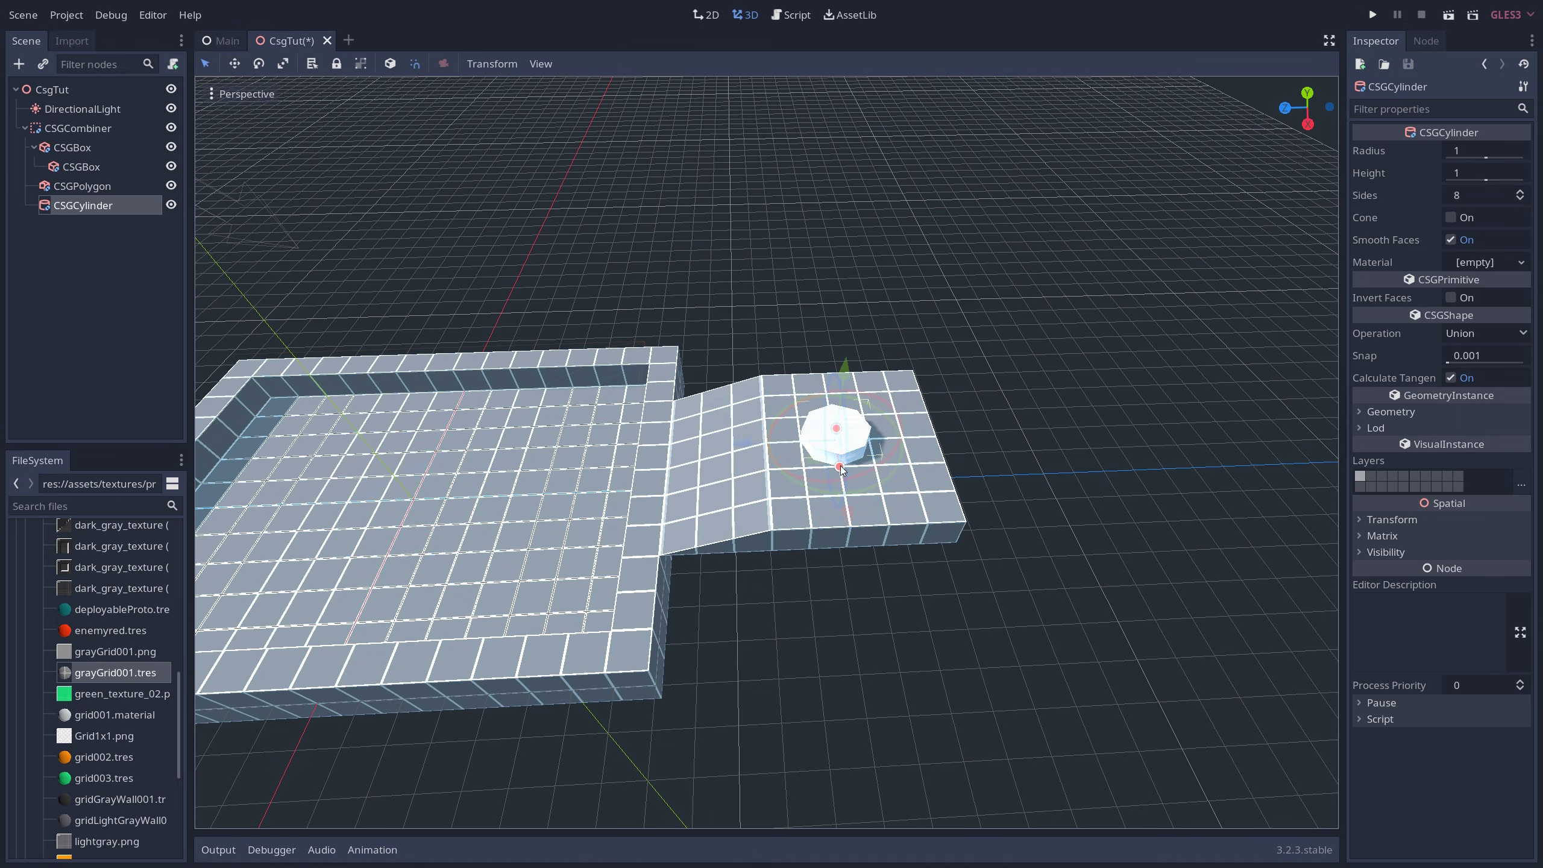
# Step: Resize the cylinder to radius 2 and height 4 and set its operation to Subtraction to cut a hole through the platform
pyautogui.moveTo(874, 465); pyautogui.dragTo(831, 532)
pyautogui.moveTo(830, 533); pyautogui.dragTo(847, 425, button='middle')
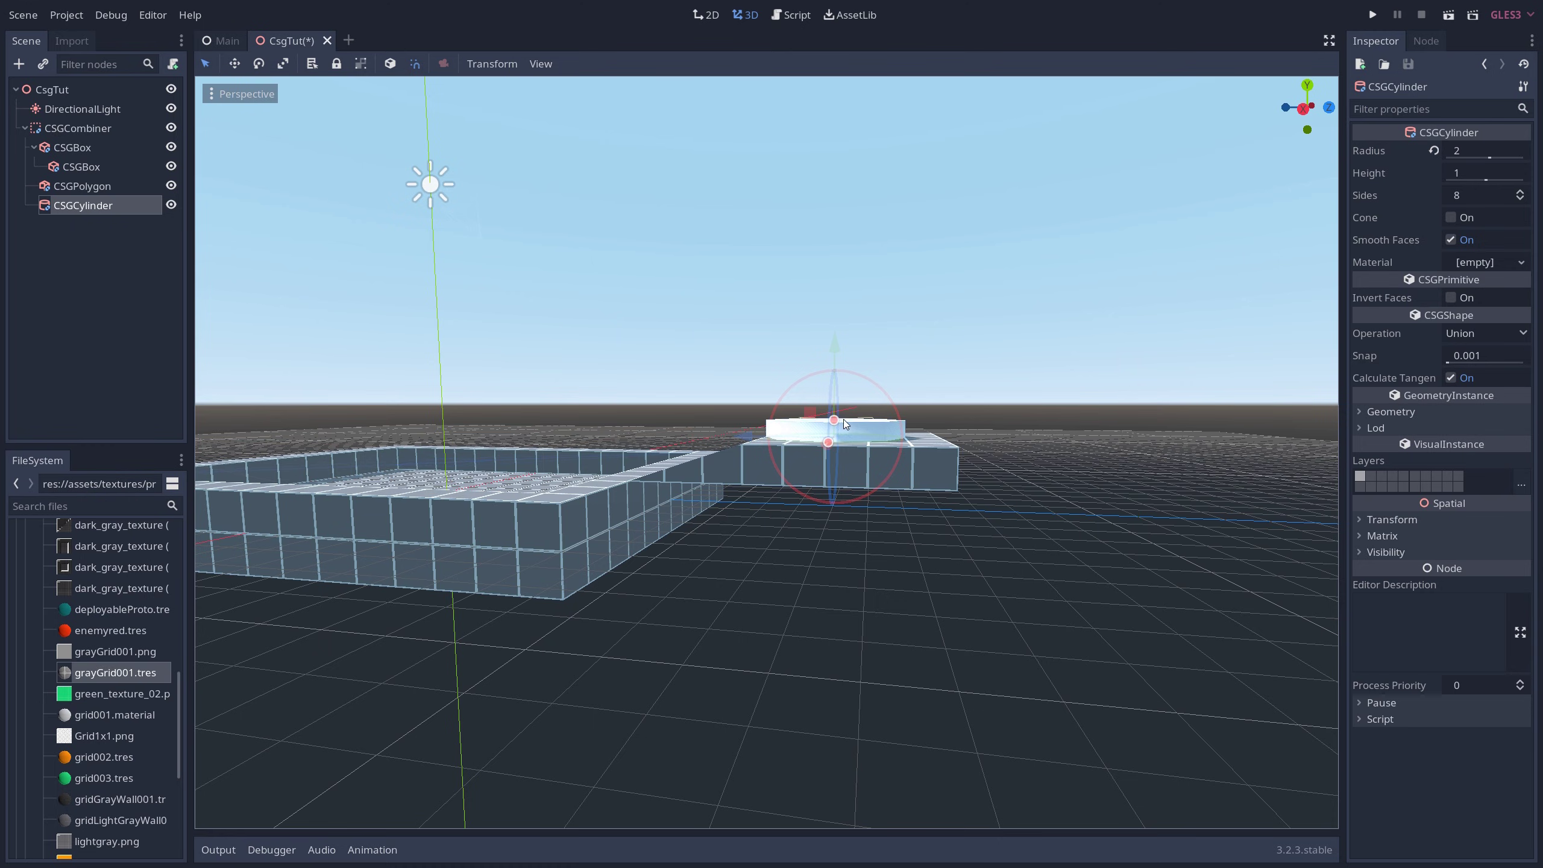
pyautogui.moveTo(838, 425); pyautogui.dragTo(851, 368)
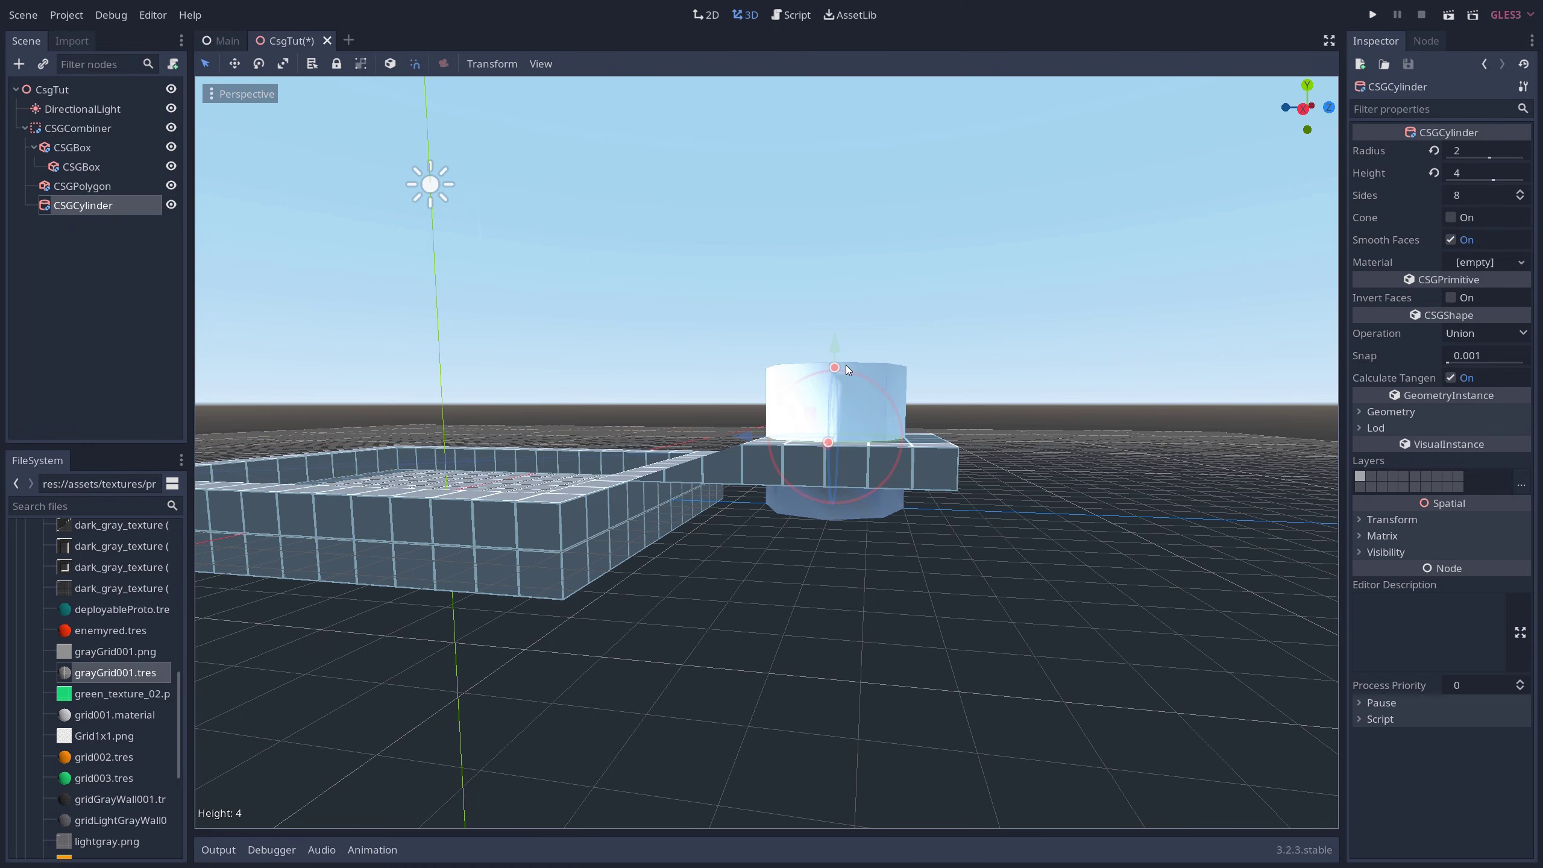
pyautogui.click(1522, 334)
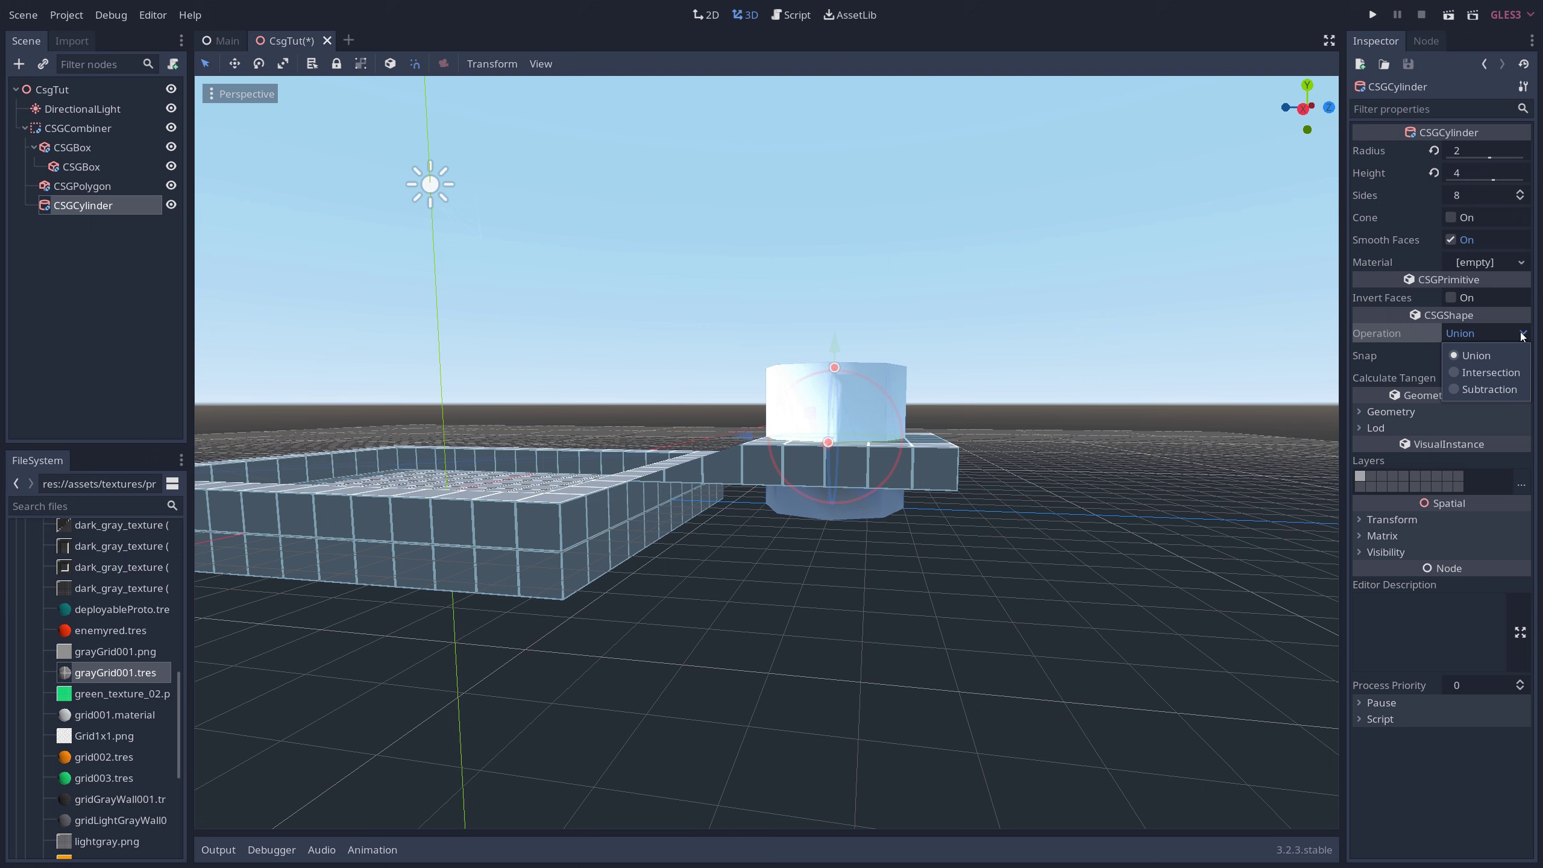
pyautogui.click(1488, 388)
pyautogui.moveTo(1044, 313); pyautogui.dragTo(1080, 382, button='middle')
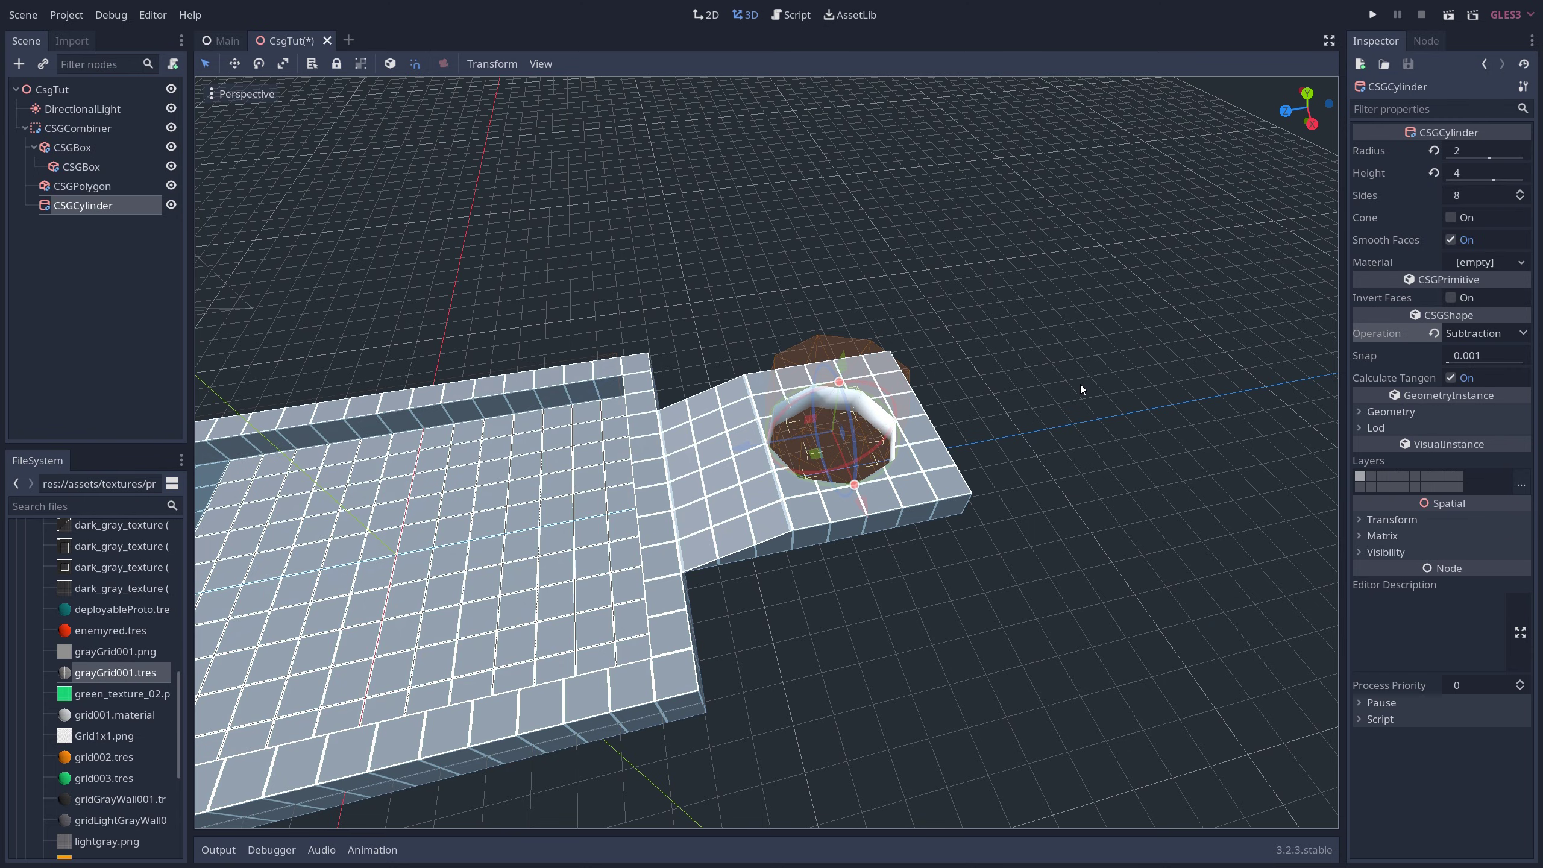
# Step: Add a wide gray-grid floor box below the holed platform, two boxes on it with redGrid001.tres, and a raised red-grid CSGTorus beyond
pyautogui.click(947, 682)
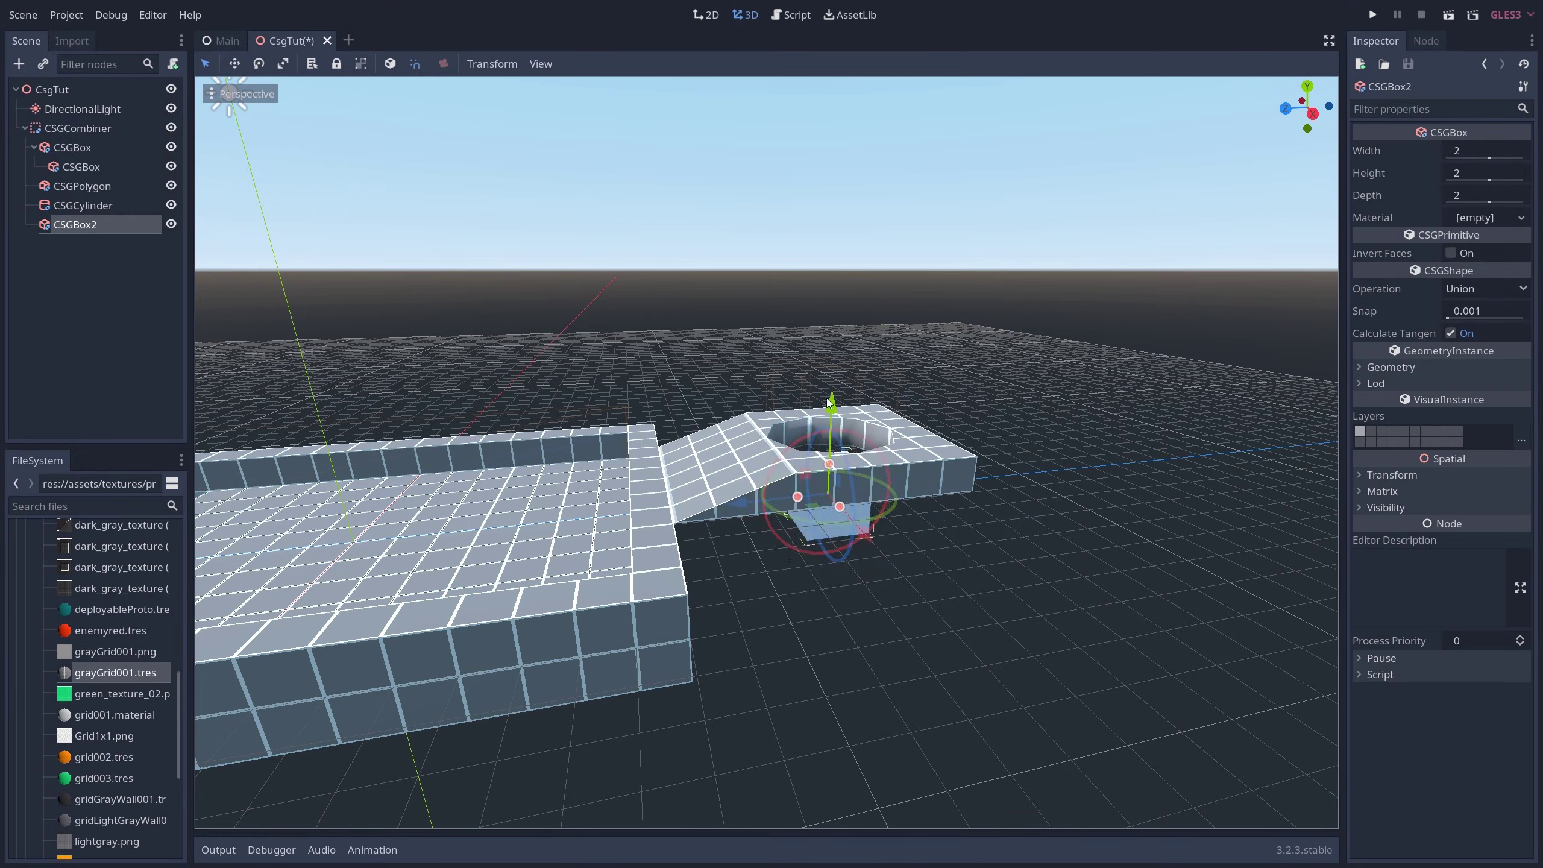
pyautogui.moveTo(881, 529); pyautogui.dragTo(1111, 653)
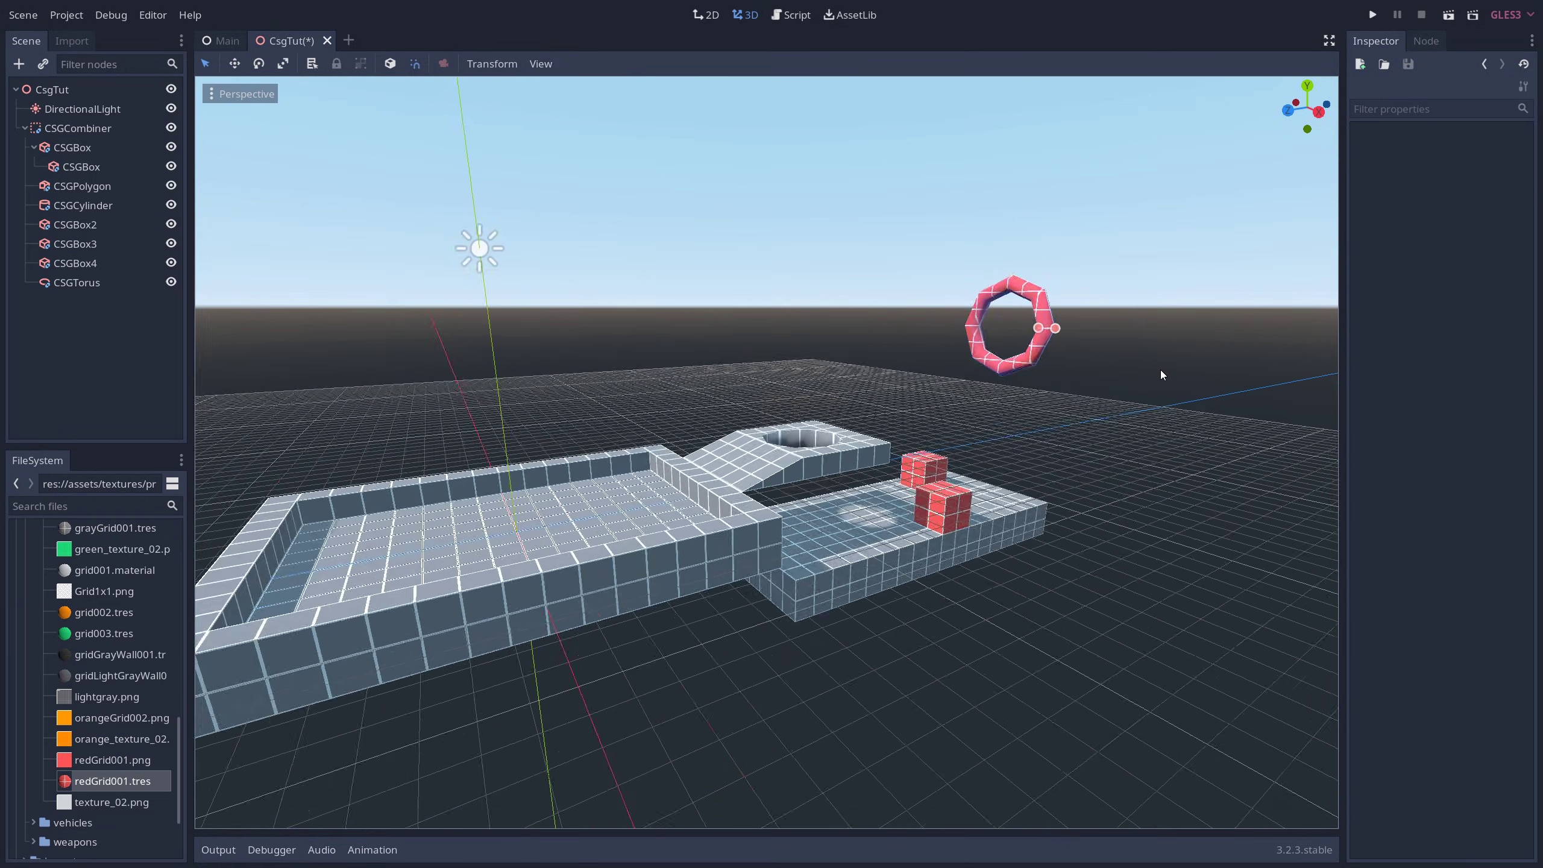
pyautogui.scroll(-2, 1160, 369)
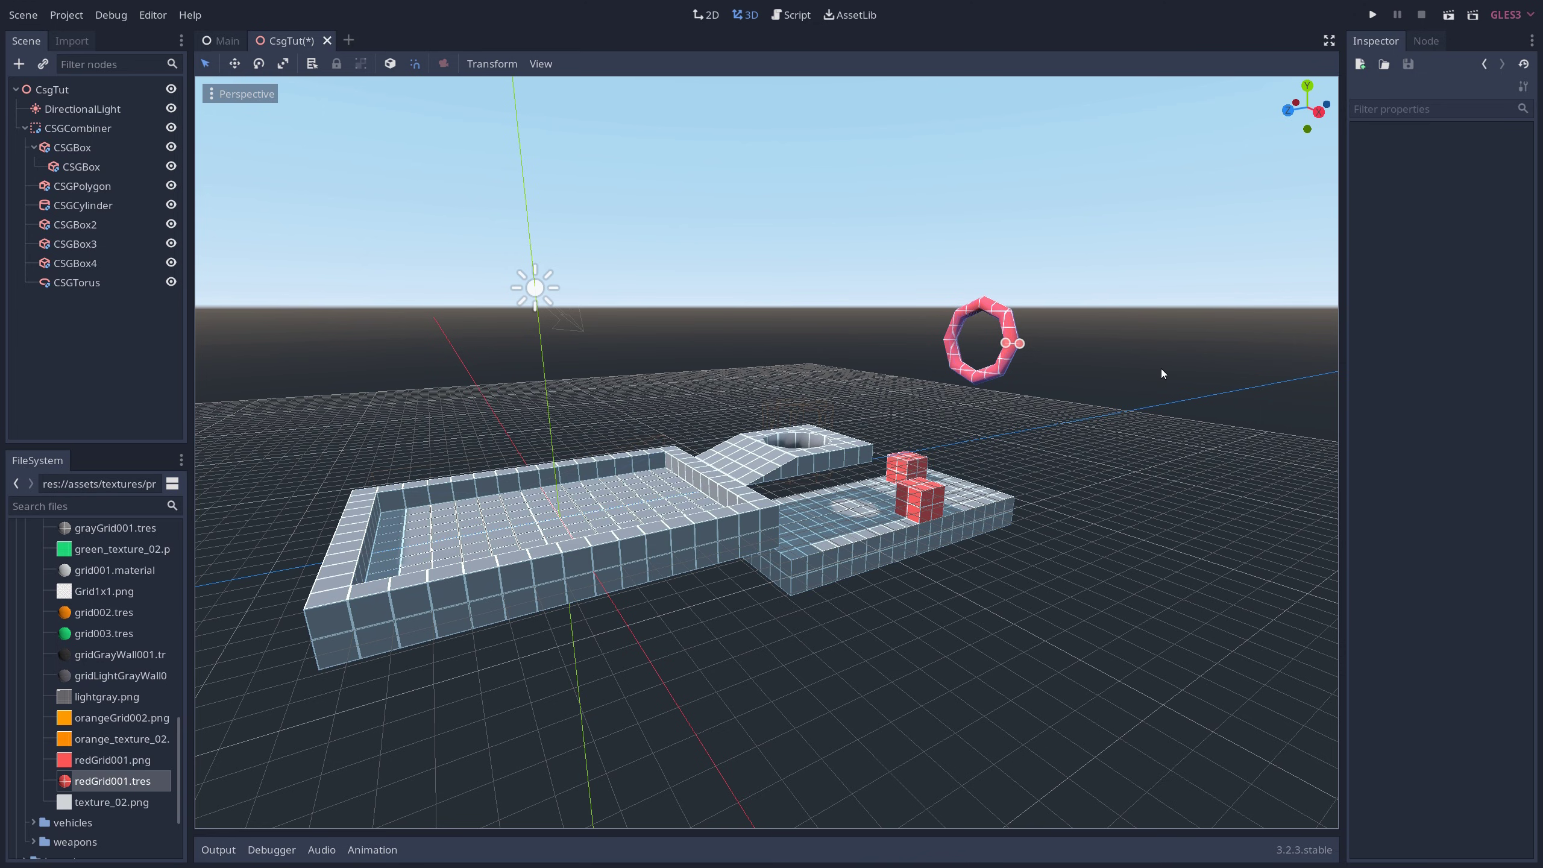
# Step: Enable Use Collision on the CSGCombiner and run the game to walk through the level
pyautogui.click(87, 128)
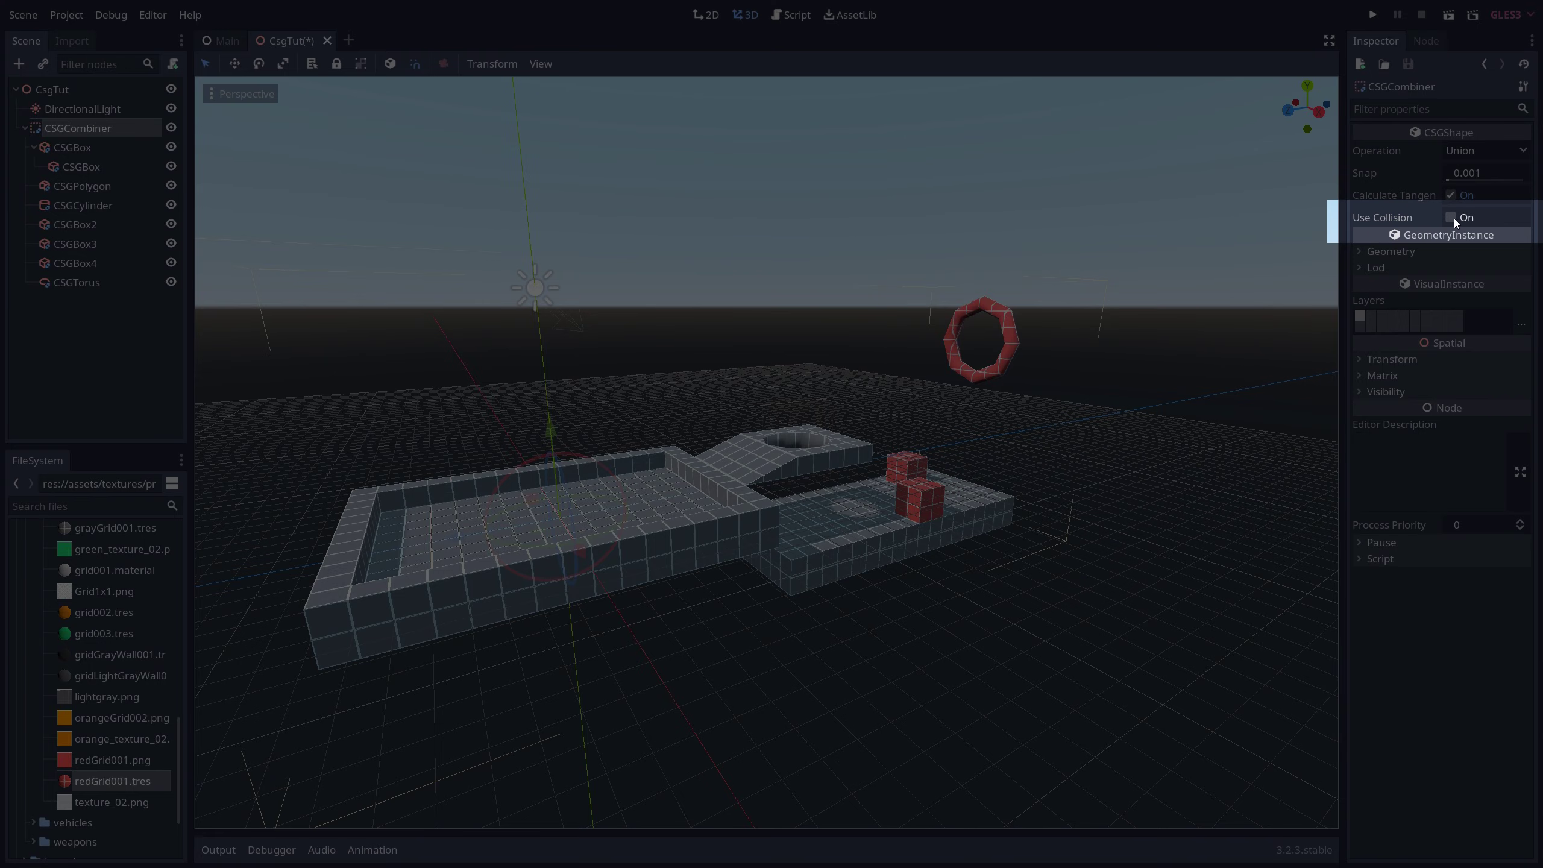
pyautogui.click(1452, 217)
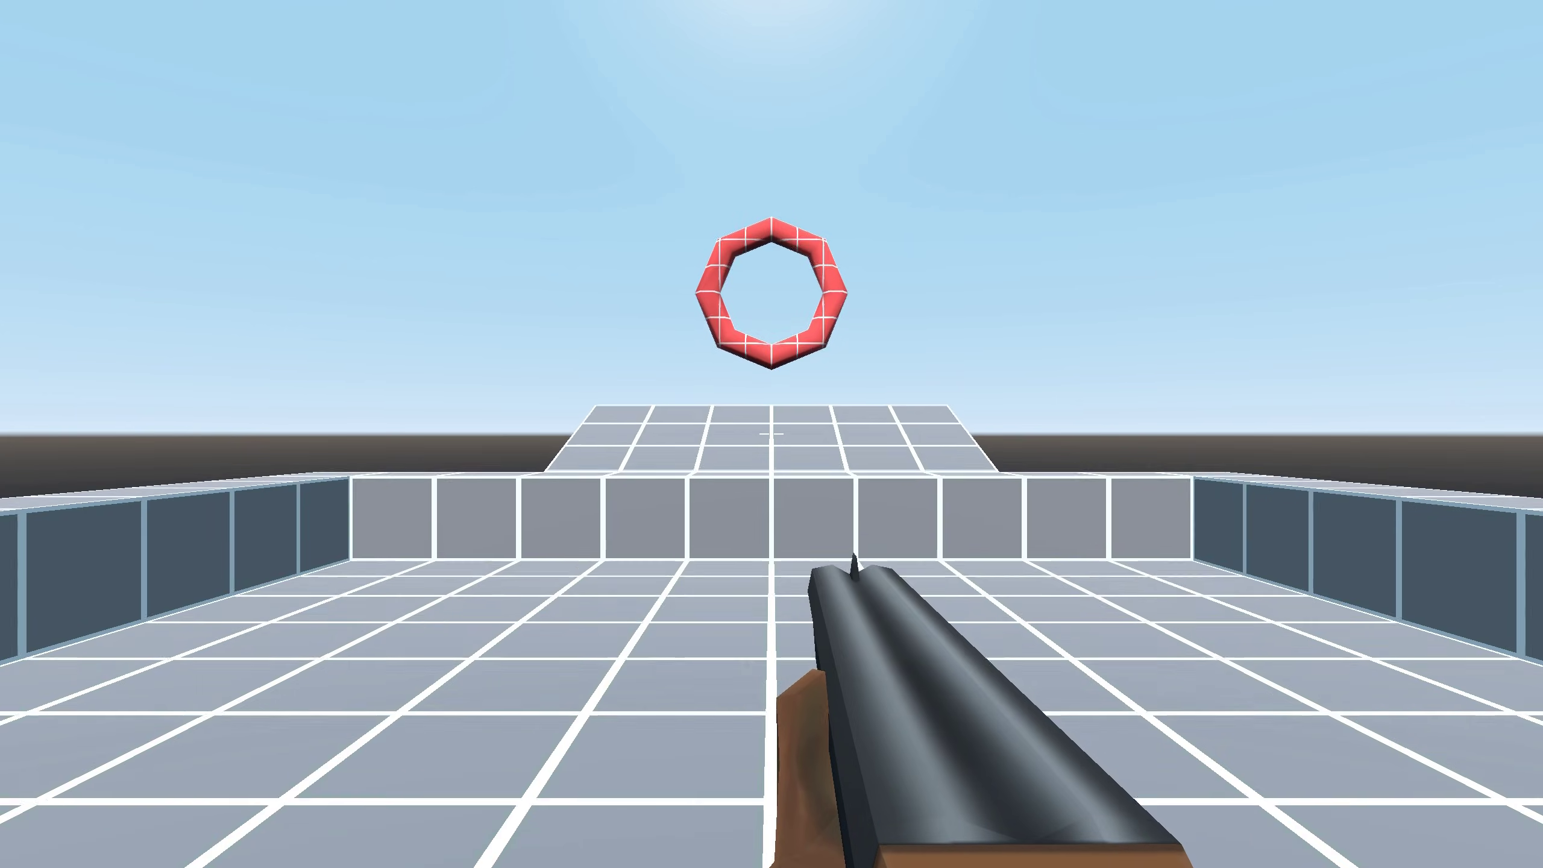
pyautogui.press('w')
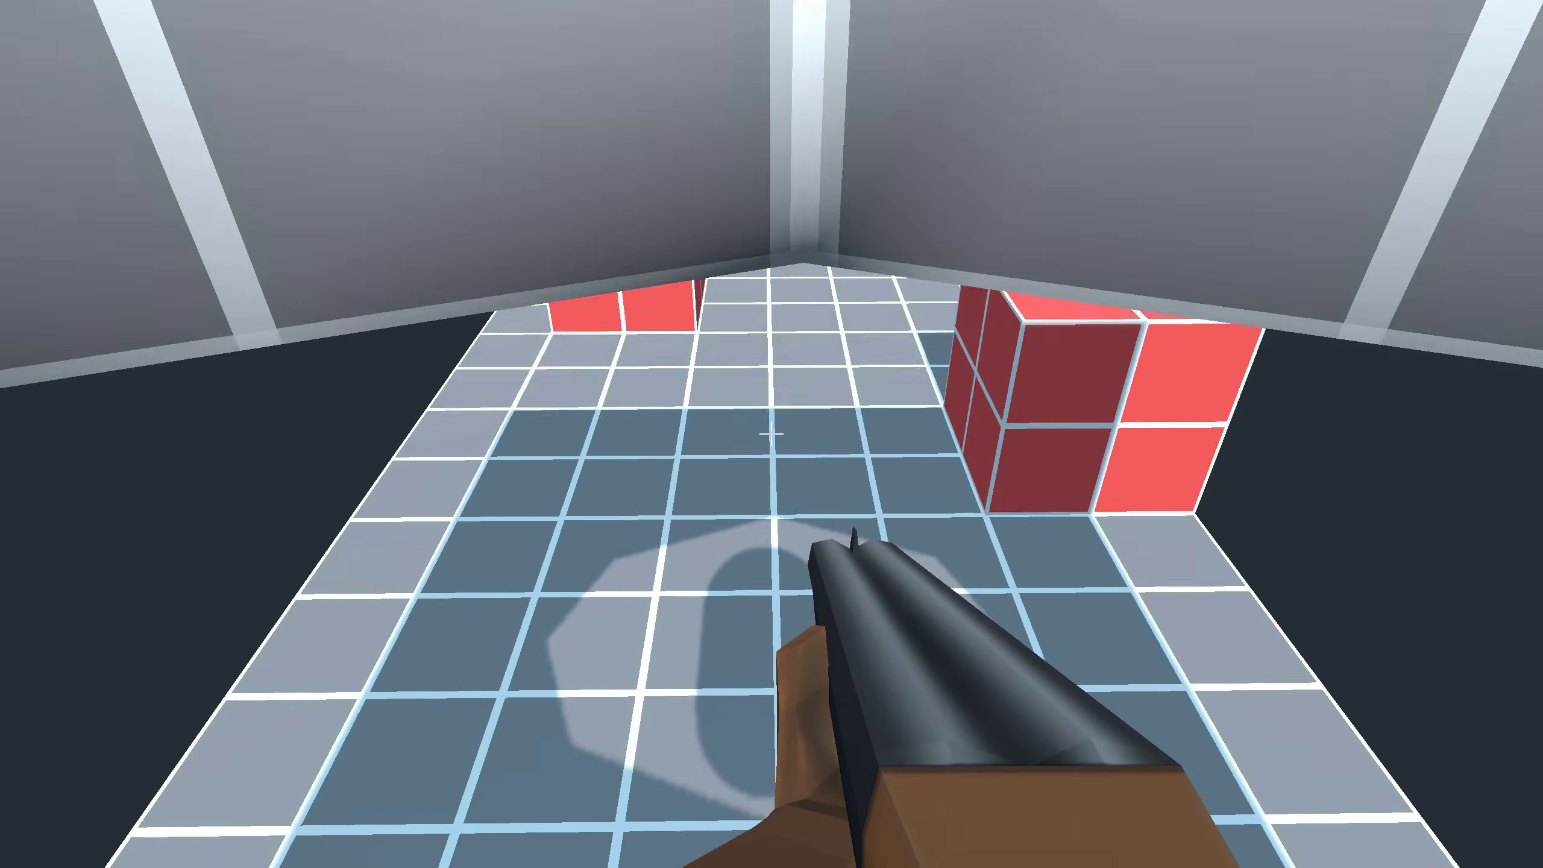